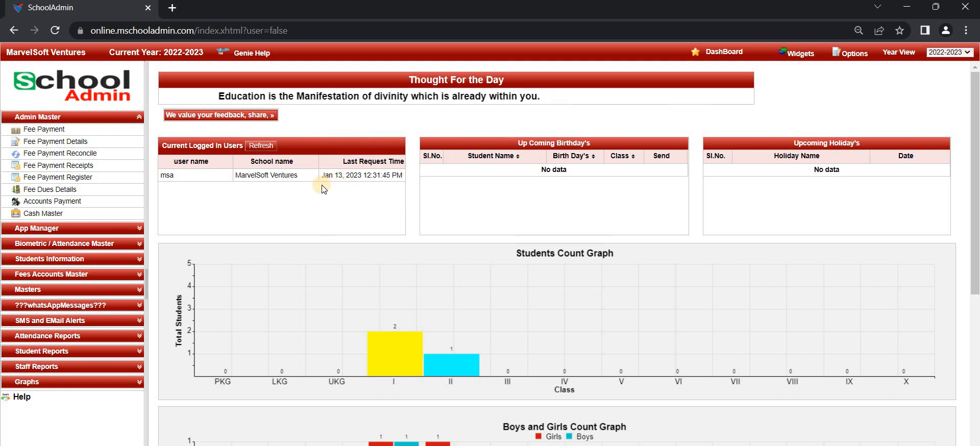
Go to Students under Students Information and bring up the blank Add/Edit Student form
click(113, 259)
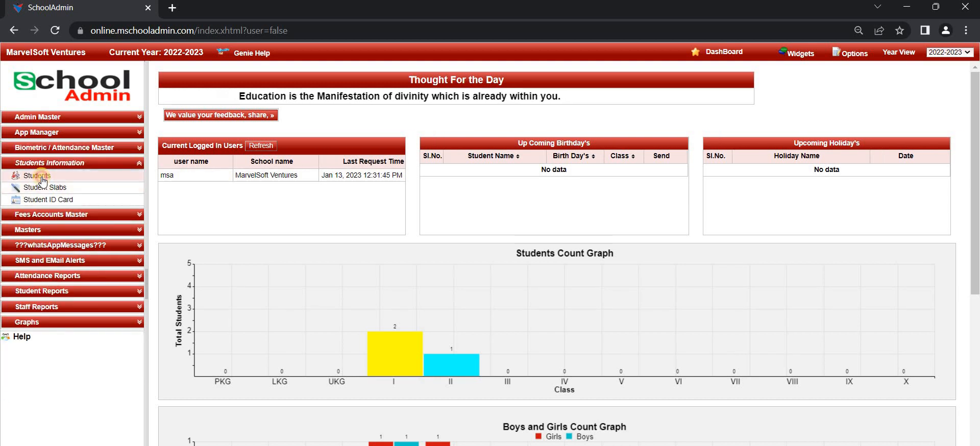
click(42, 177)
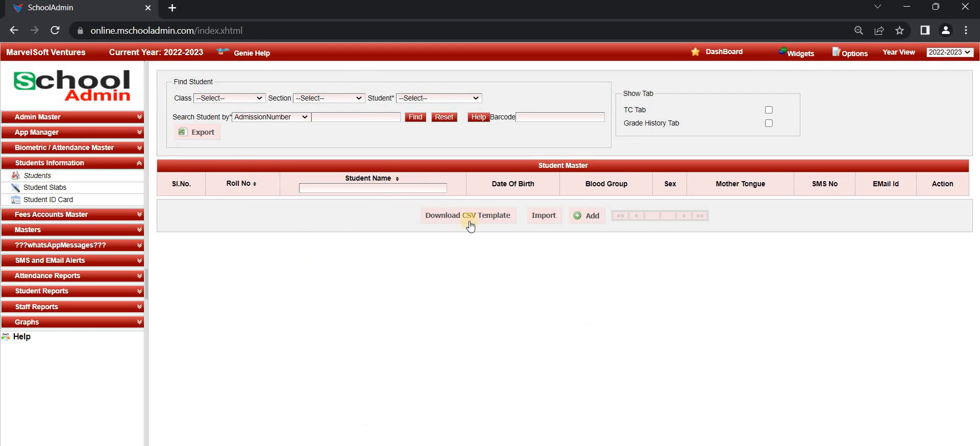
click(575, 220)
click(581, 215)
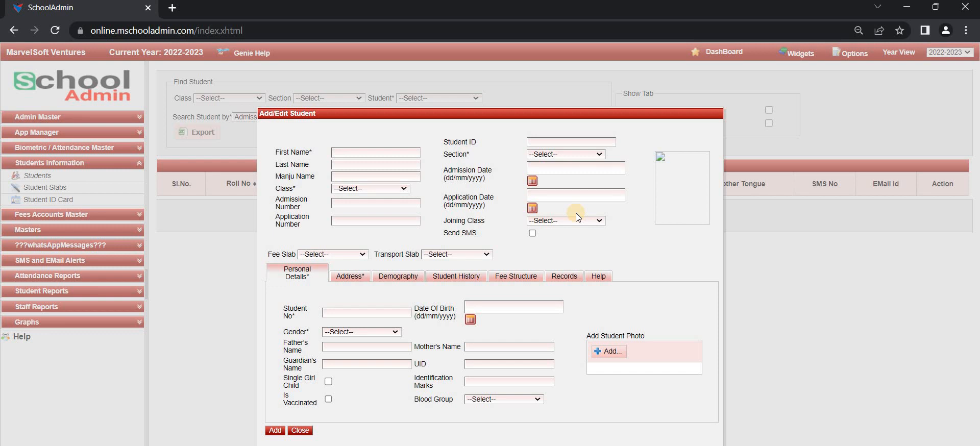
click(300, 431)
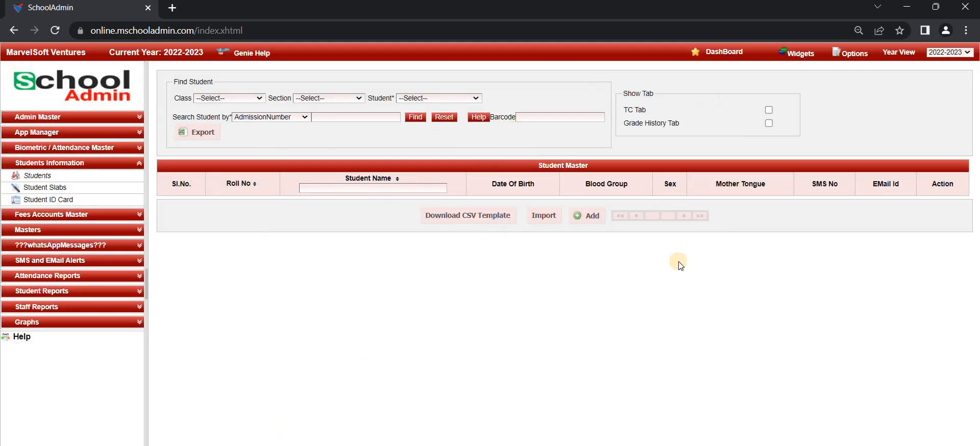
click(541, 222)
Start a student records import with Class PKG and Section A, and browse for the file
click(542, 216)
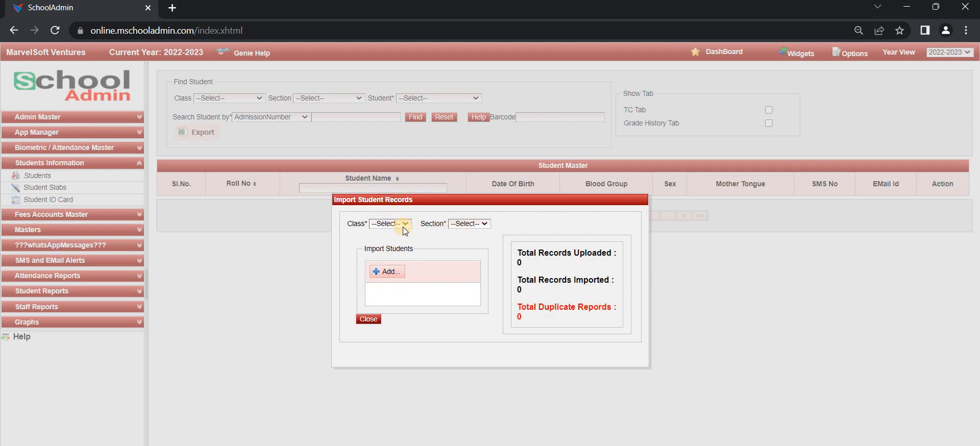
click(403, 225)
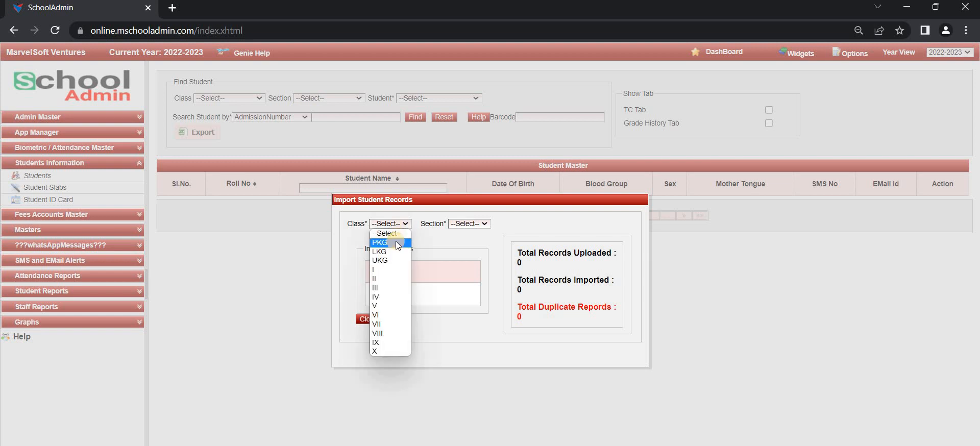
click(396, 242)
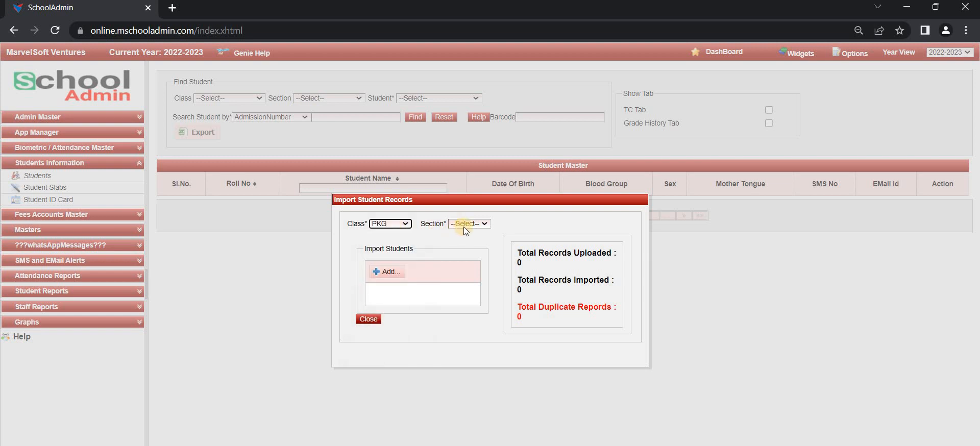
click(463, 227)
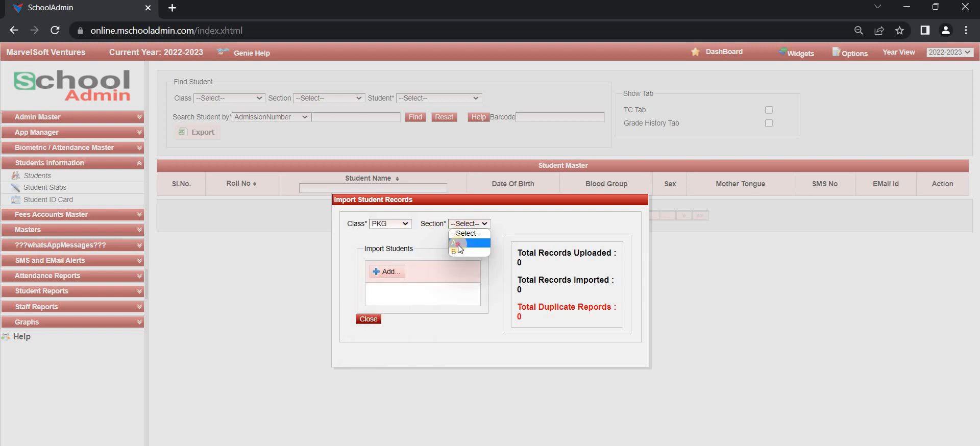
click(458, 244)
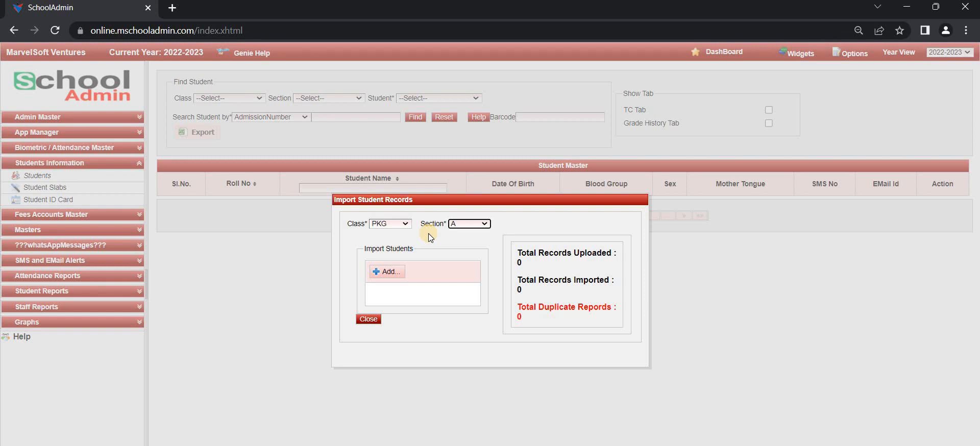
click(390, 272)
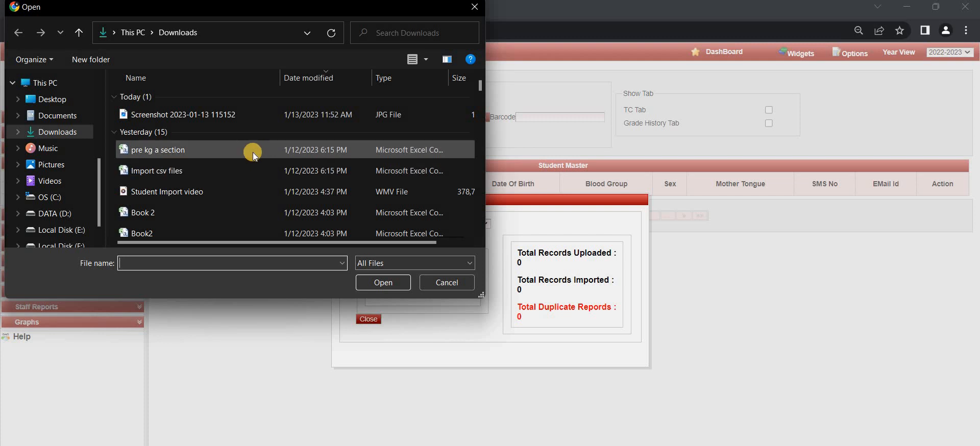
Upload the 'pre kg a section' file from Downloads and preview its rows
click(198, 149)
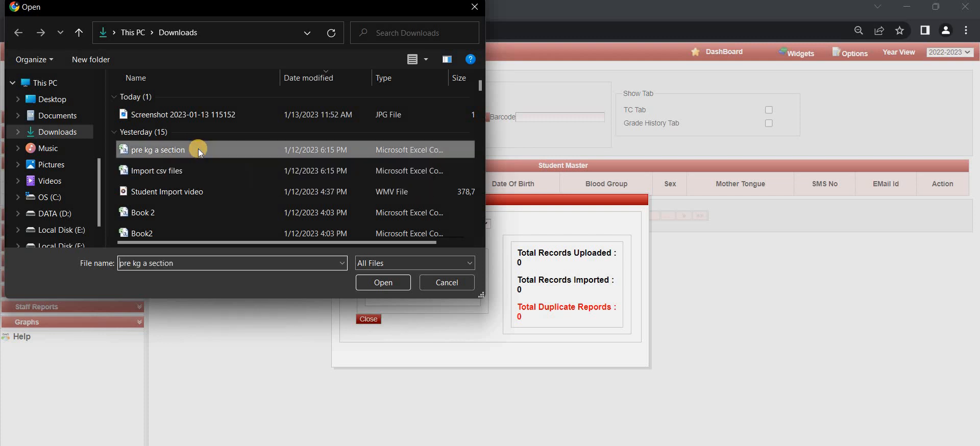
click(382, 282)
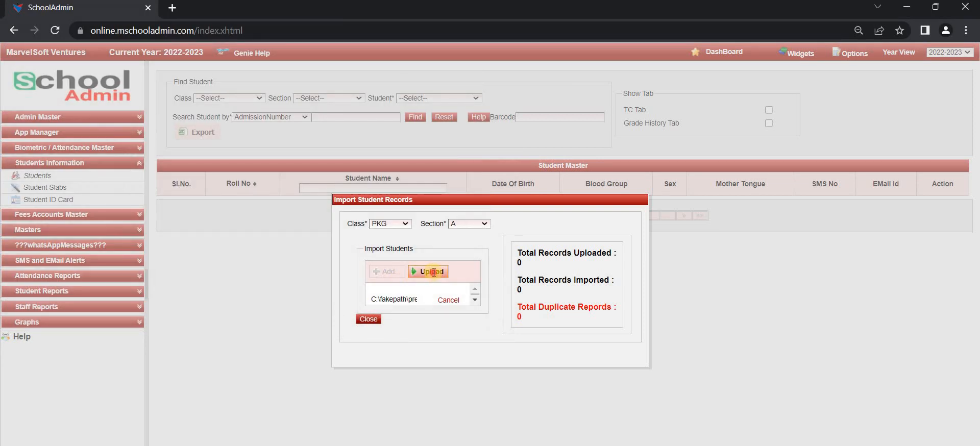
click(433, 274)
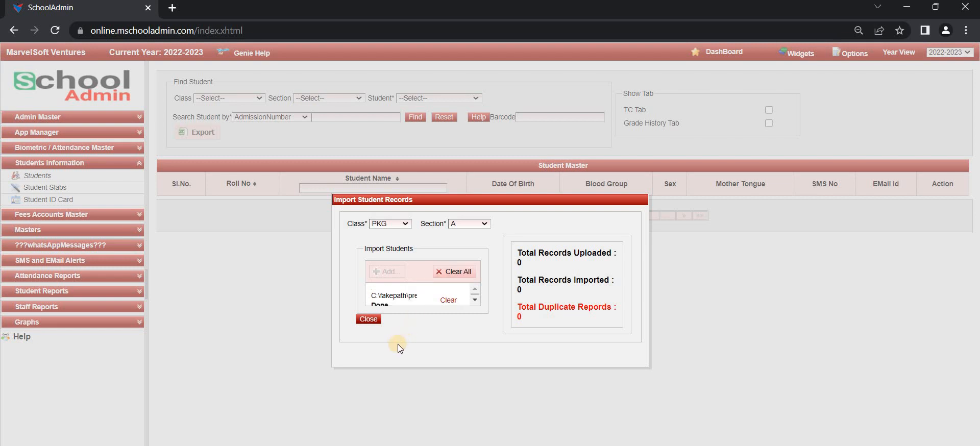
click(378, 321)
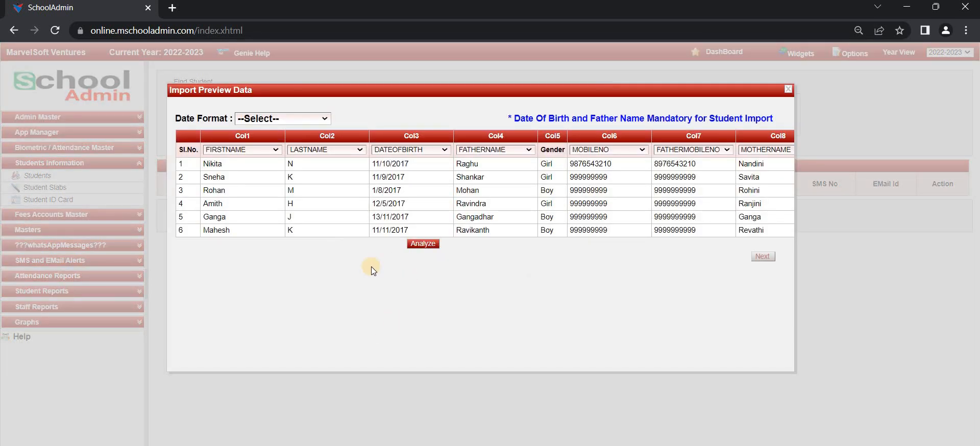
Analyze all three column pages with dd/MM/yyyy date format and import the six students
click(314, 119)
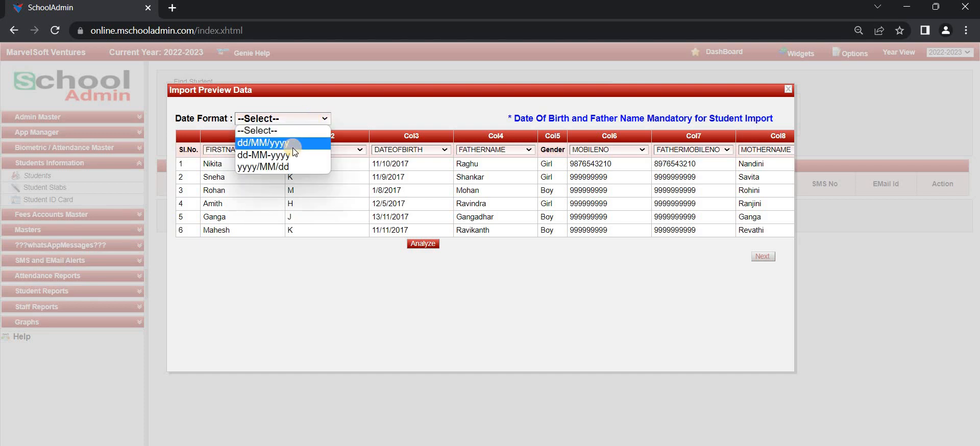
click(293, 147)
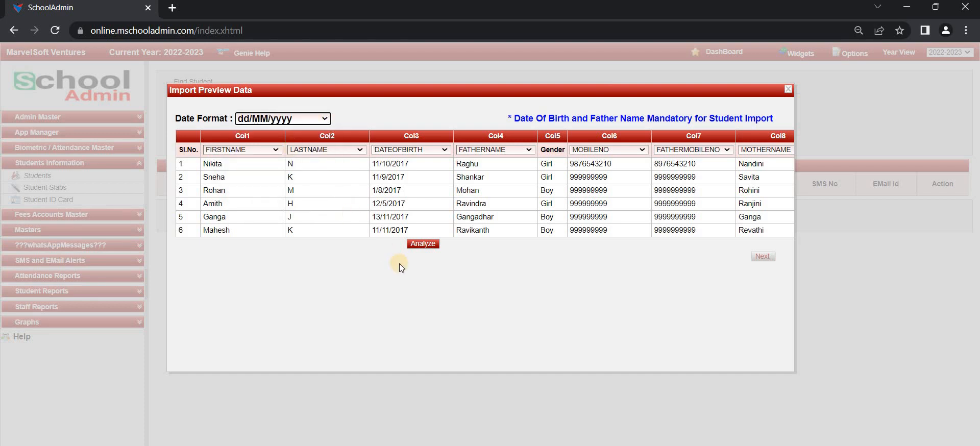
click(425, 244)
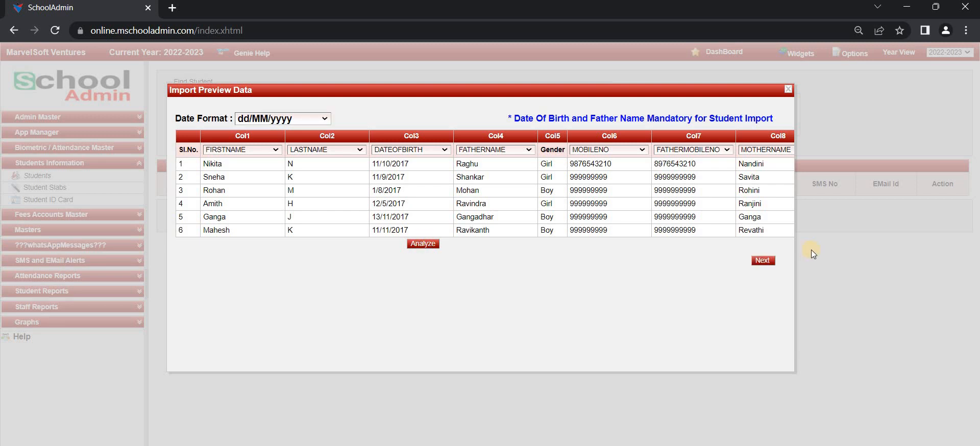
click(763, 261)
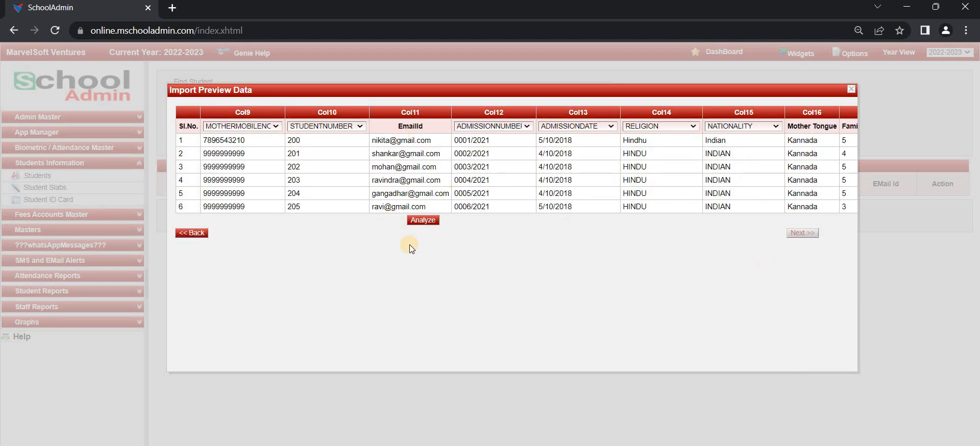
click(424, 220)
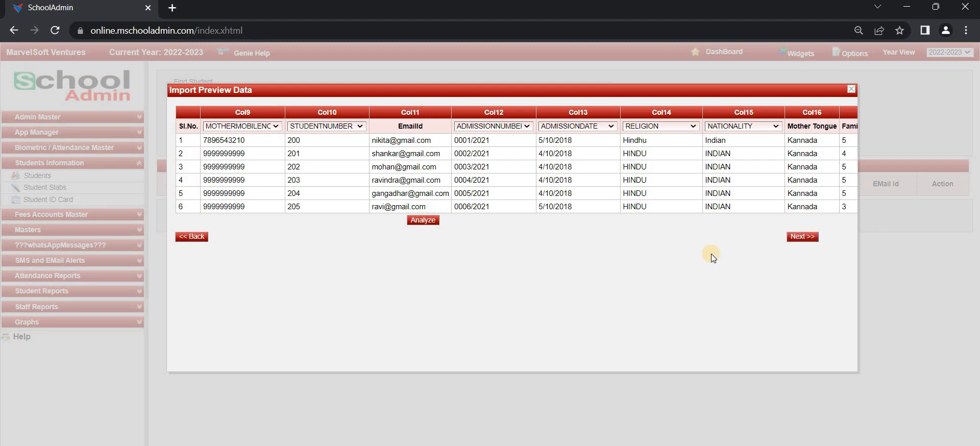
click(799, 238)
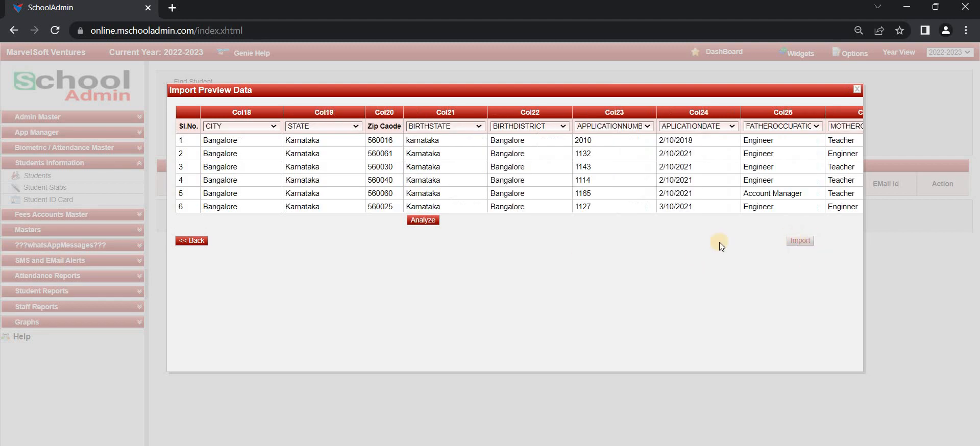
click(422, 220)
click(799, 244)
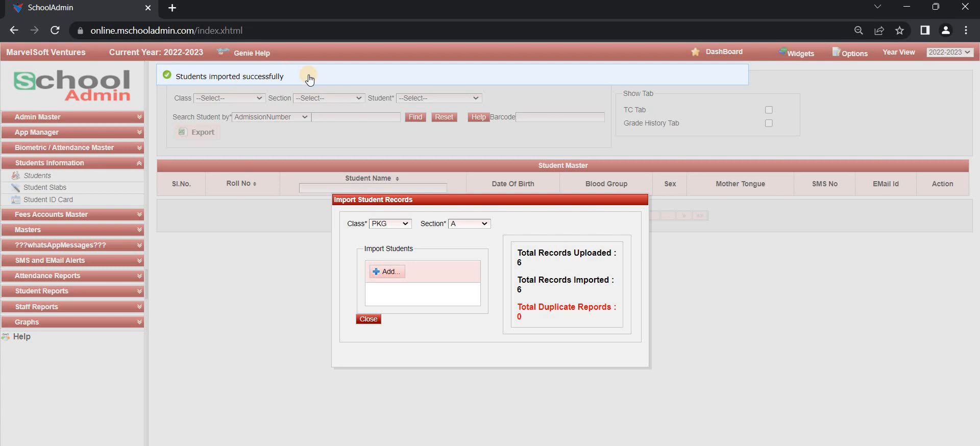
Filter Student Master to PKG section A to list the six students, and download the CSV file
click(369, 319)
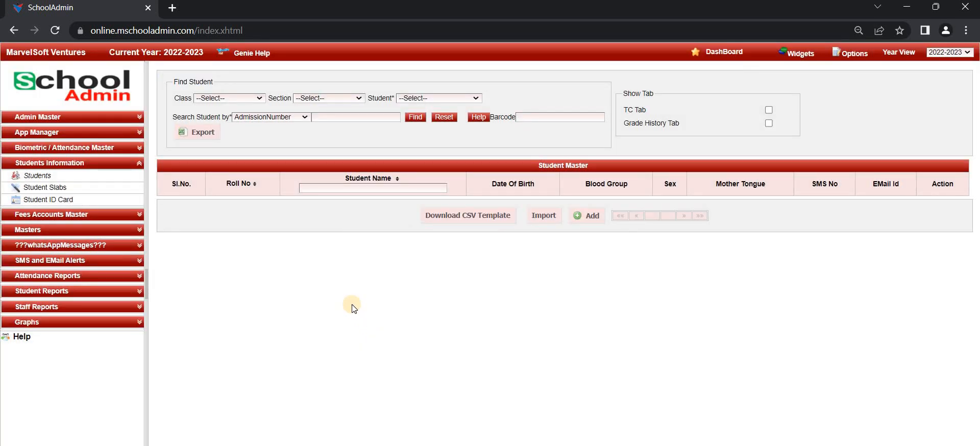
click(247, 100)
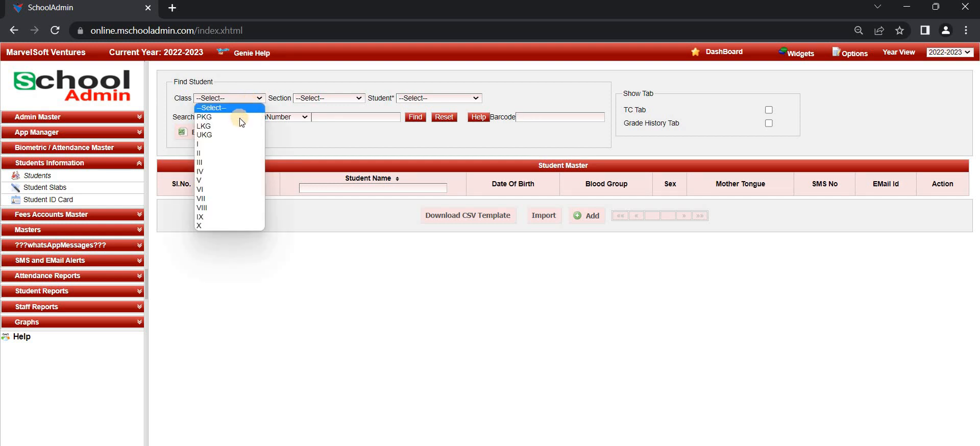
click(238, 118)
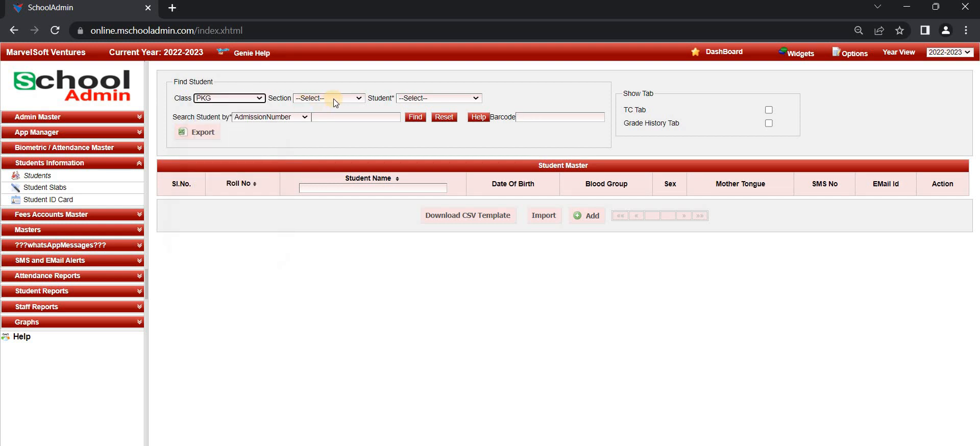
click(333, 99)
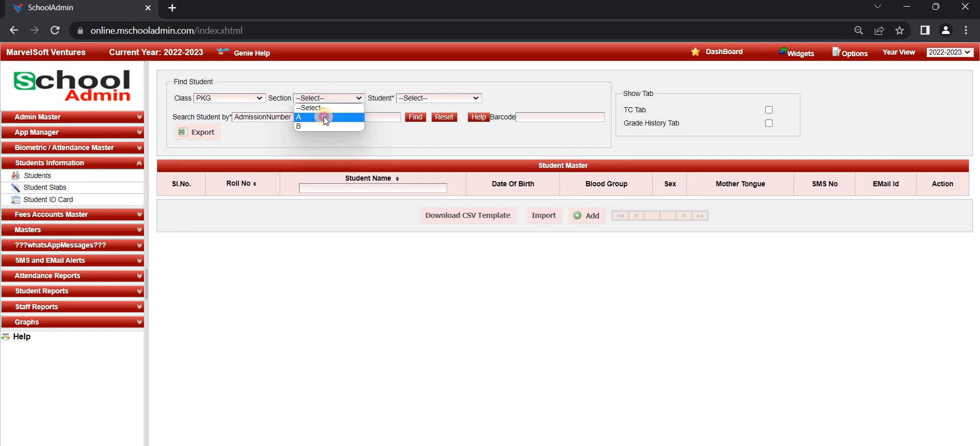
click(325, 117)
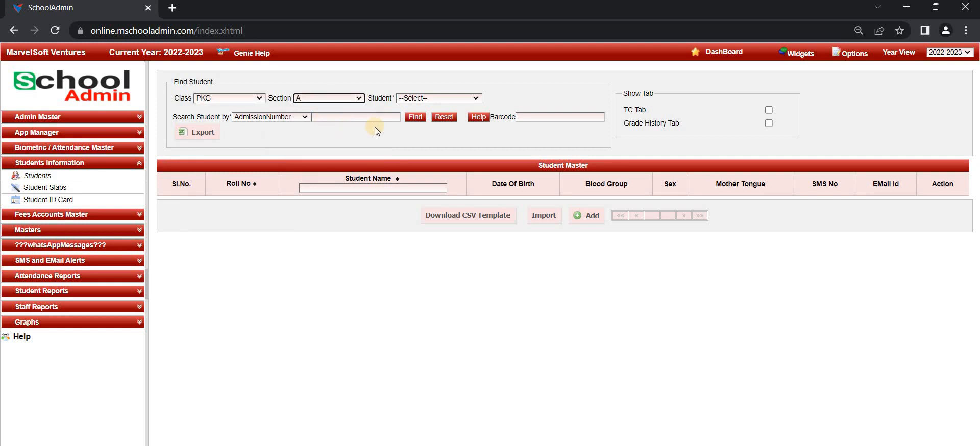
click(415, 117)
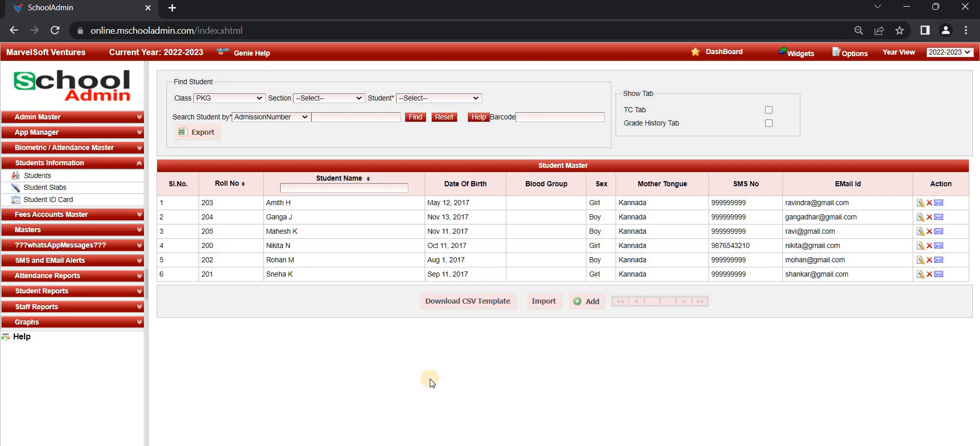
click(459, 306)
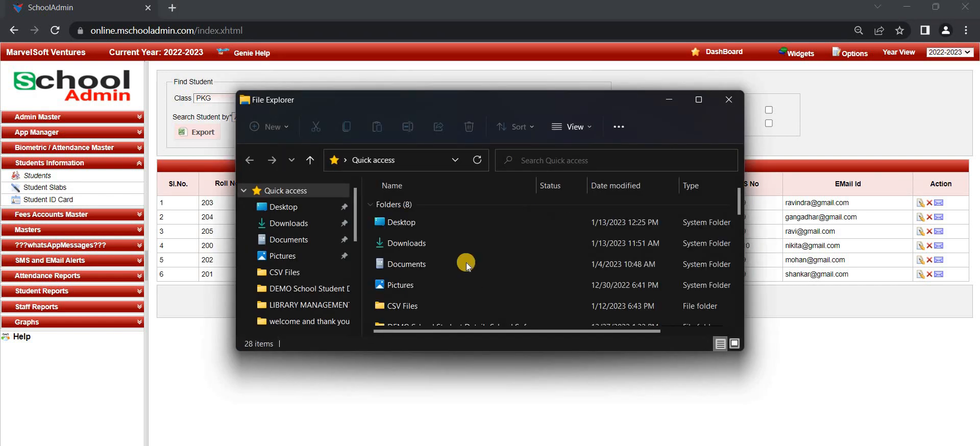
Open importReport (5) from the Downloads folder in Excel
double_click(455, 243)
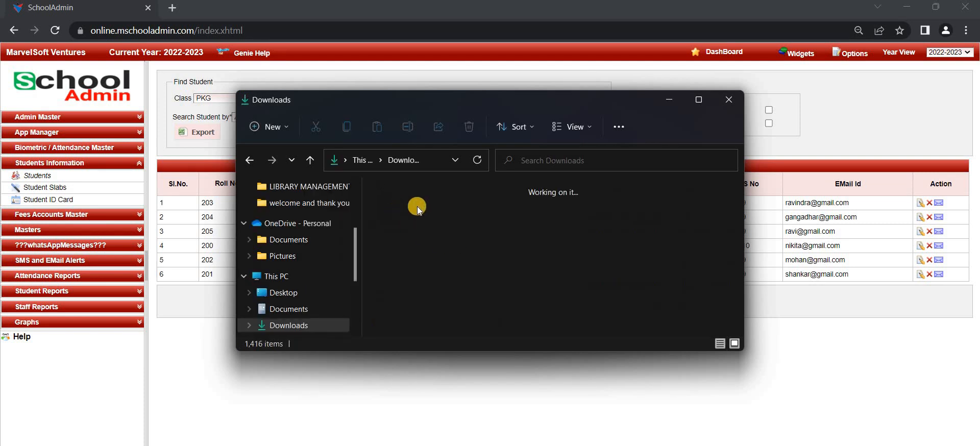
click(434, 210)
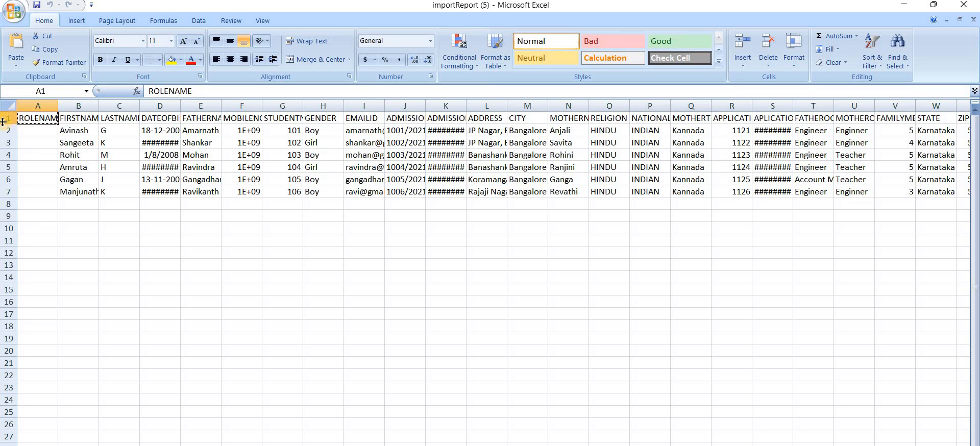
Copy importReport's header row into A1 of a new blank workbook
click(11, 120)
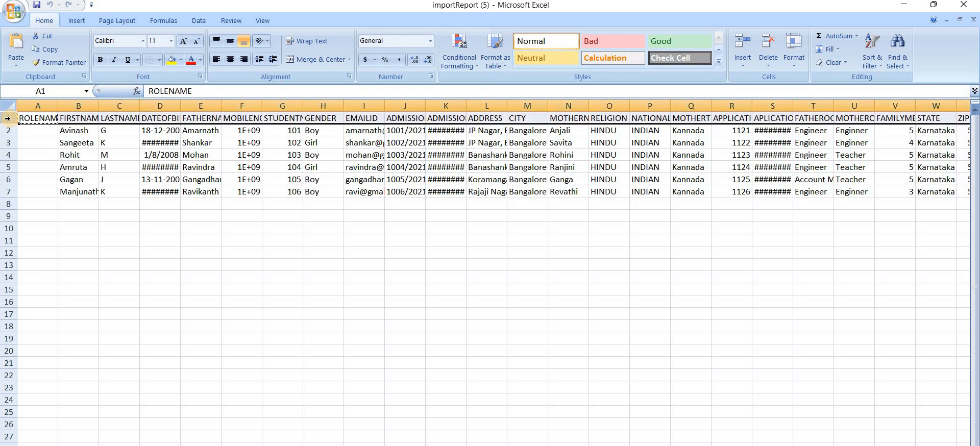
key(ctrl+c)
click(14, 18)
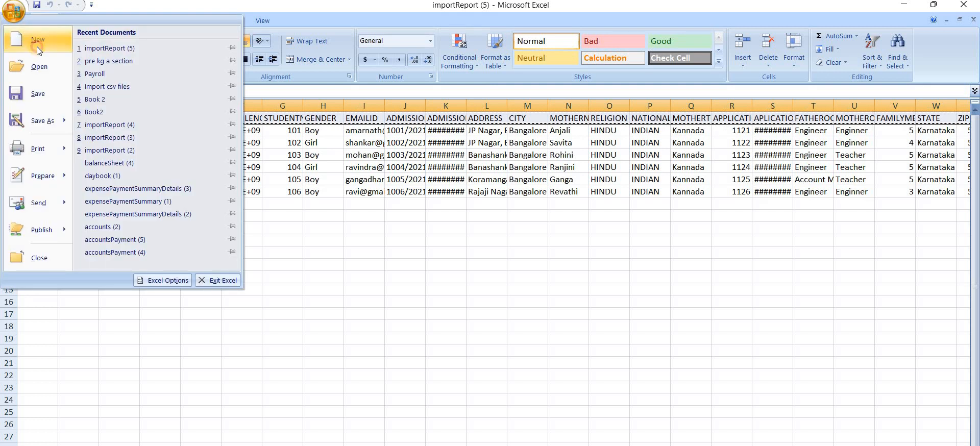
click(36, 46)
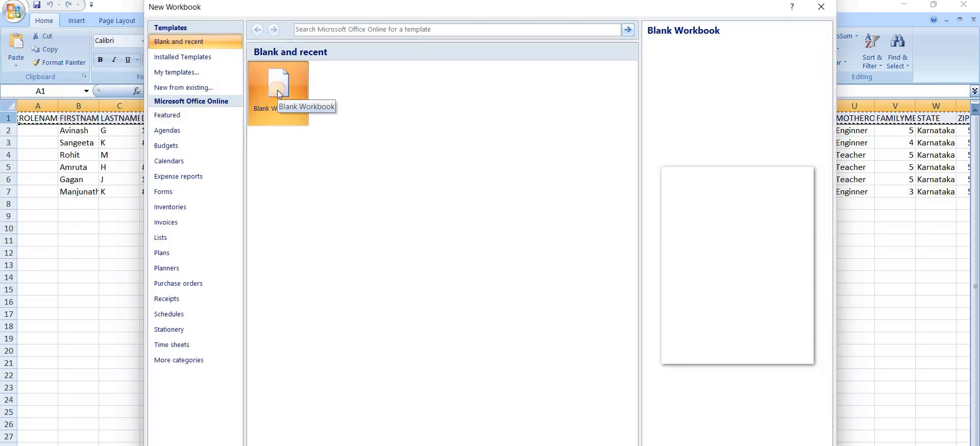
double_click(277, 90)
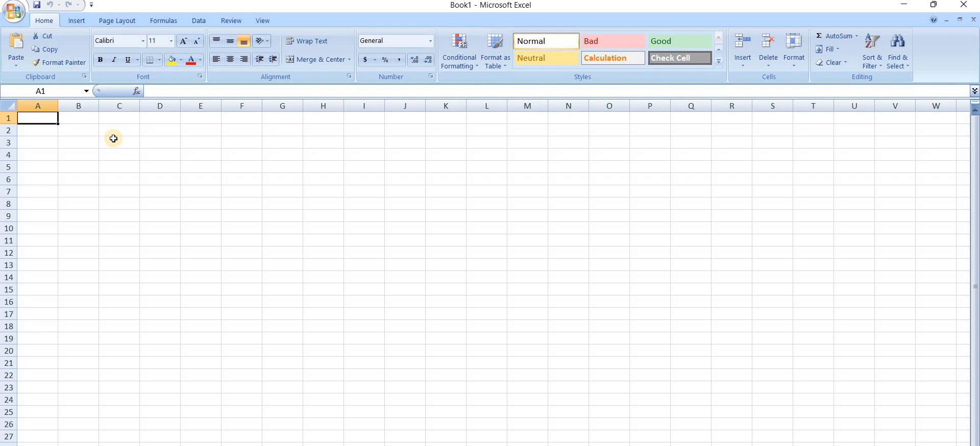
key(ctrl+v)
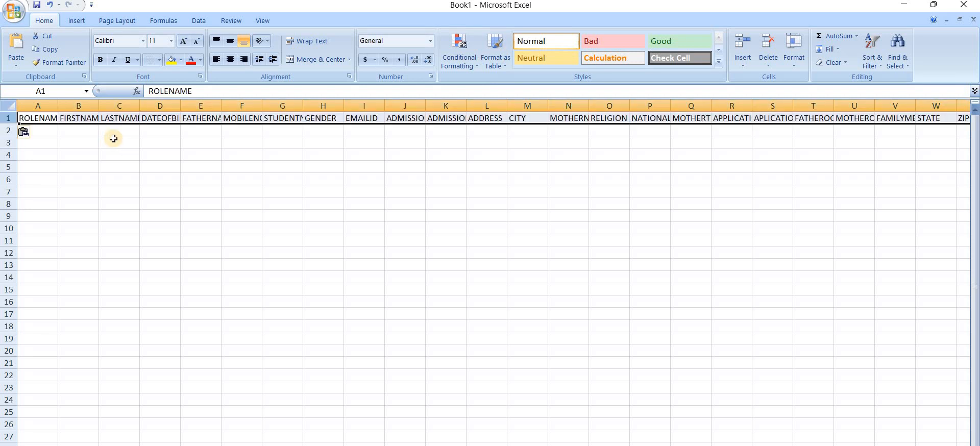
click(153, 152)
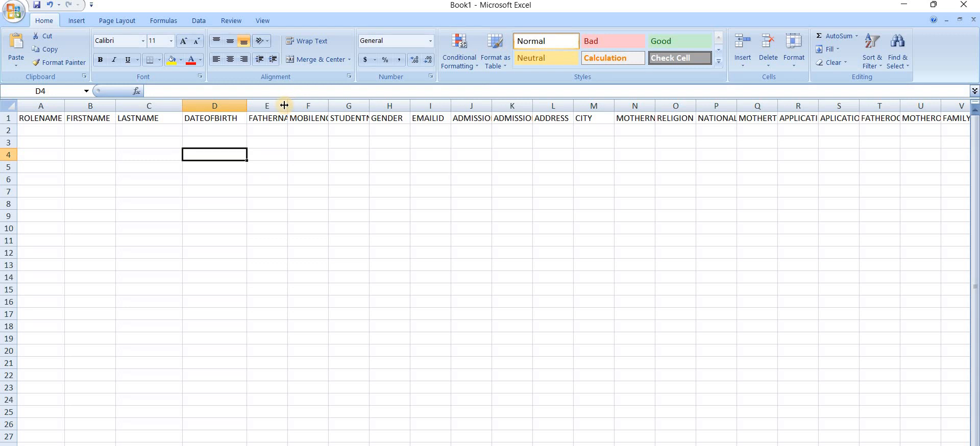
Widen column E and enter the student's first name, last name and pasted birth date in row 2
drag(284, 105, 443, 109)
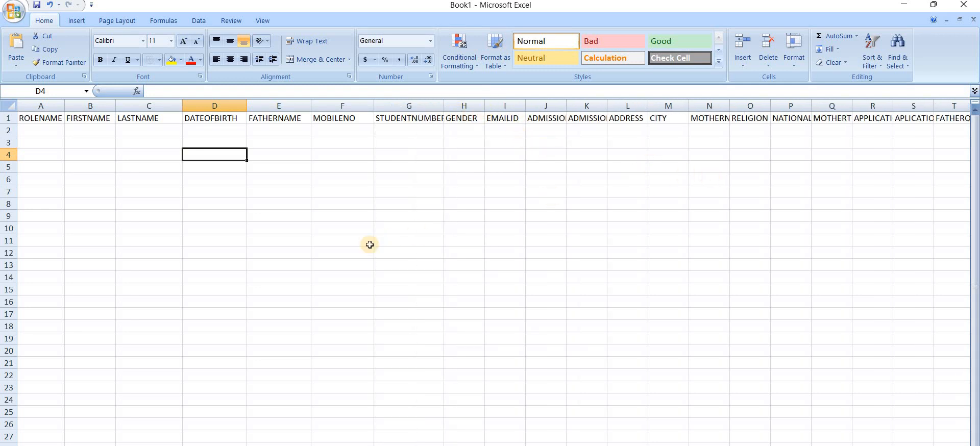
double_click(90, 133)
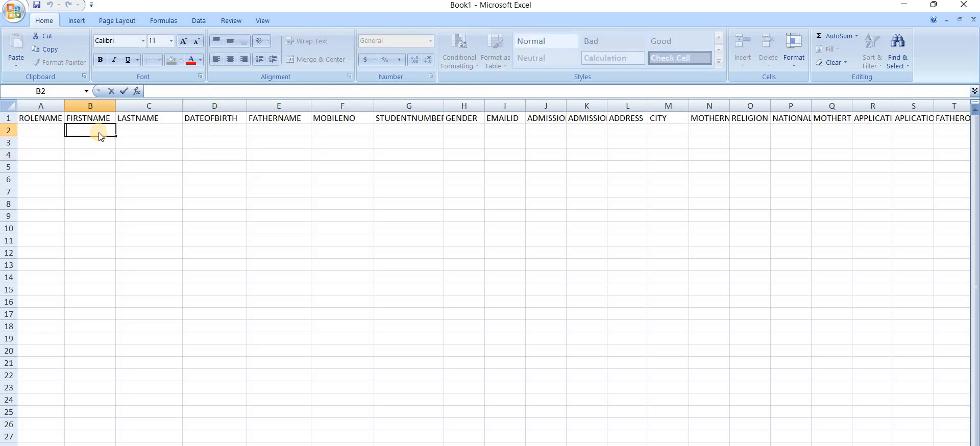
click(133, 131)
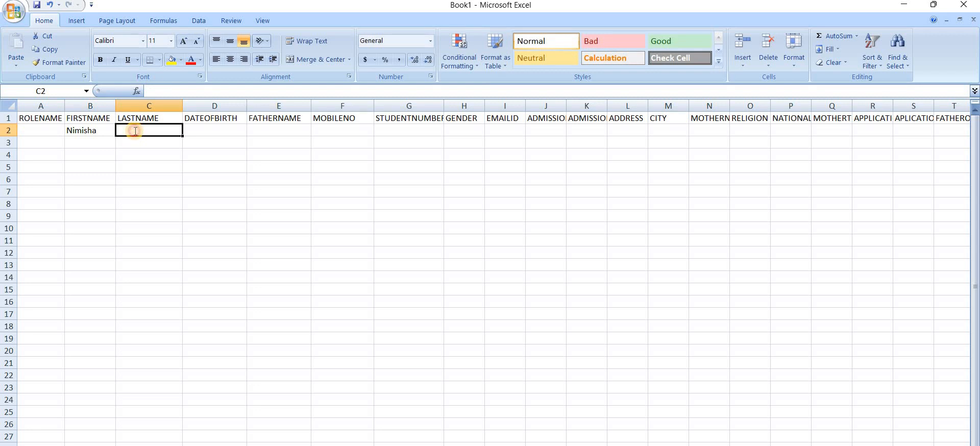
double_click(134, 131)
text(S)
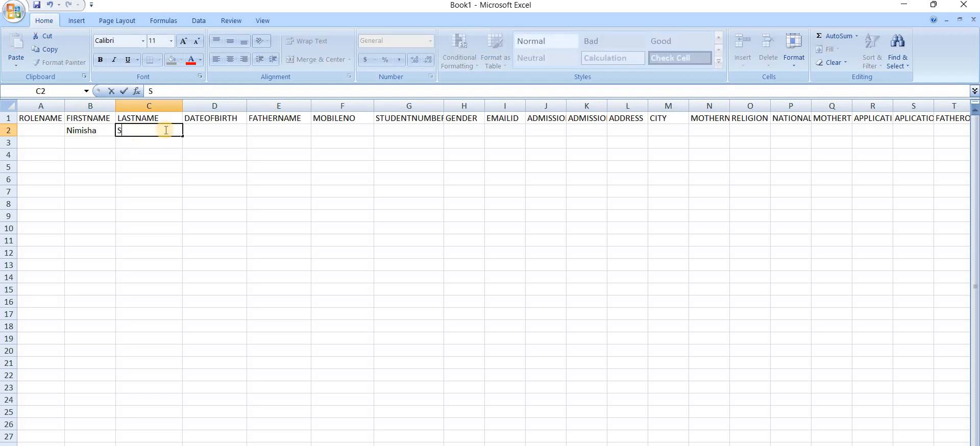
click(217, 131)
double_click(217, 131)
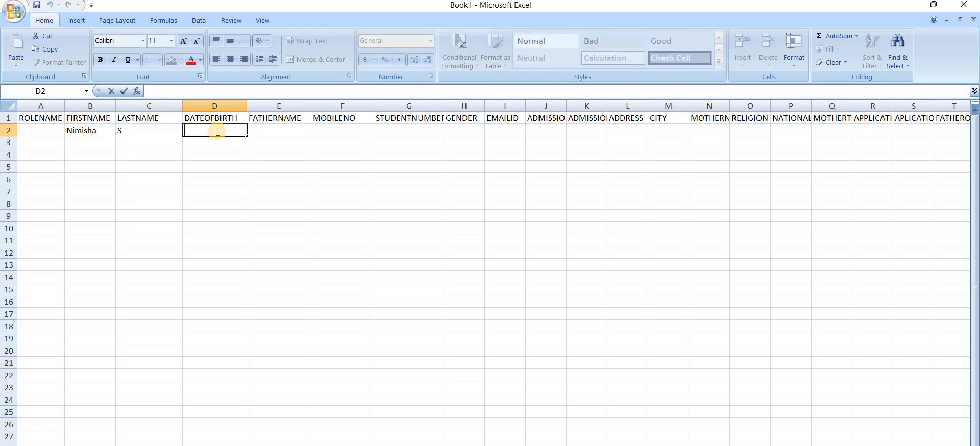
key(ctrl+v)
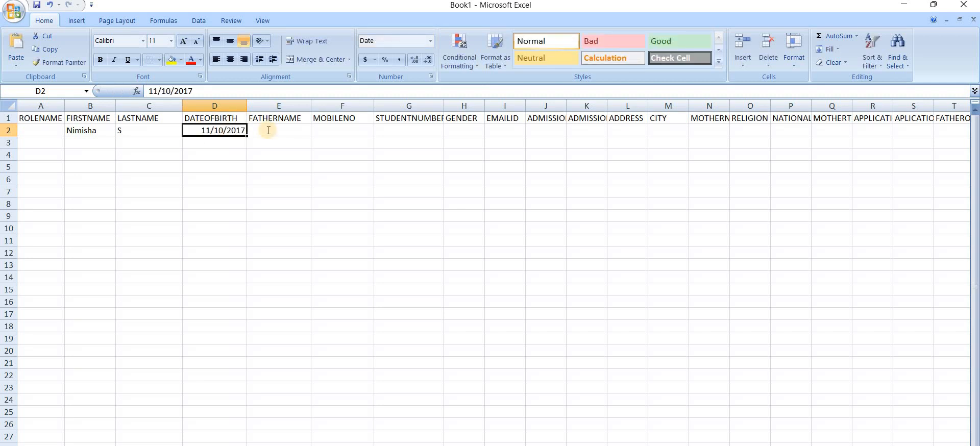
Enter the father's name and mobile number in E2 and F2
double_click(268, 131)
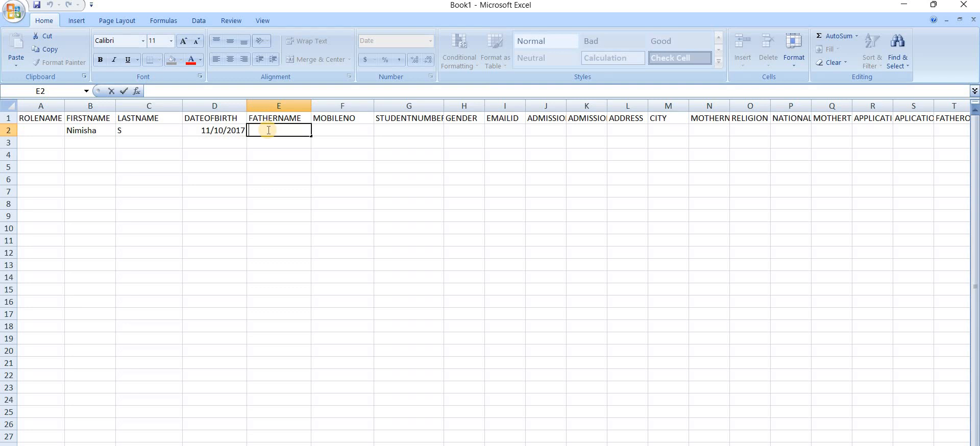
text(mahim)
key(BackSpace)
text(ndra)
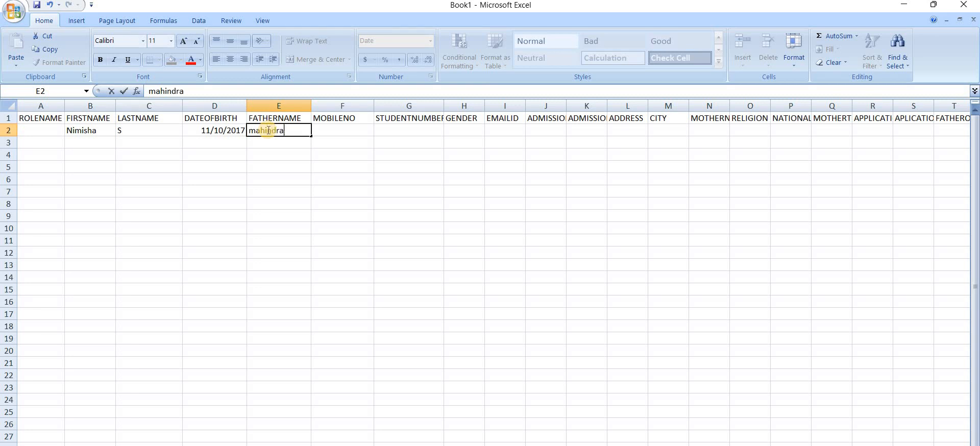
click(323, 131)
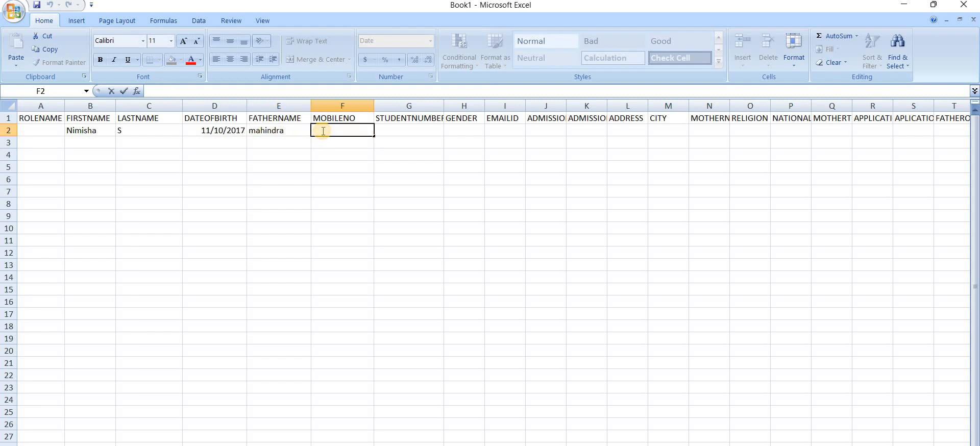
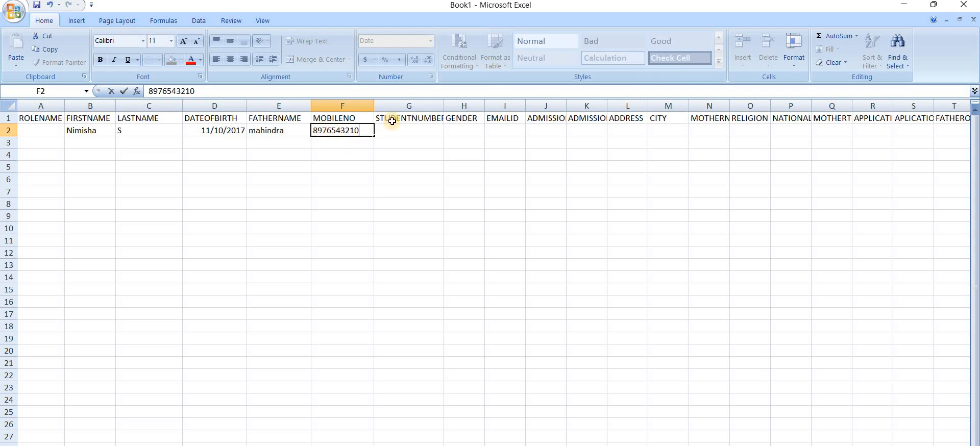
click(402, 133)
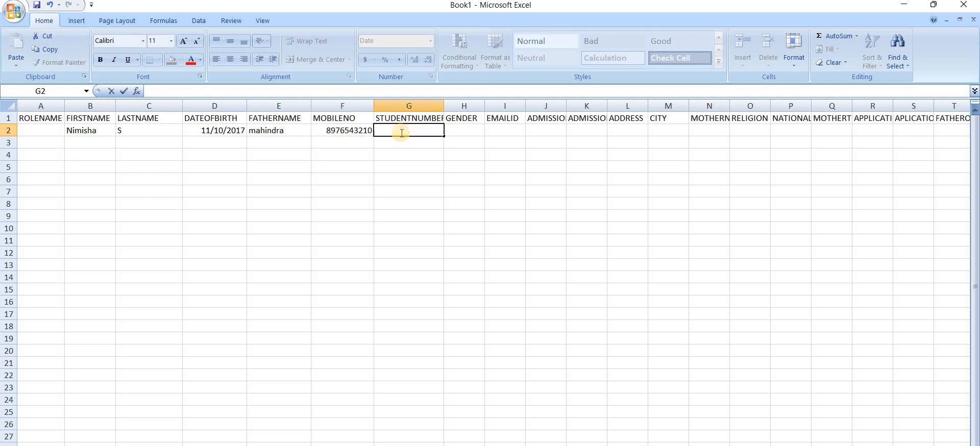
Enter the student number, gender Girl and e-mail address, widening column I to fit
text(112)
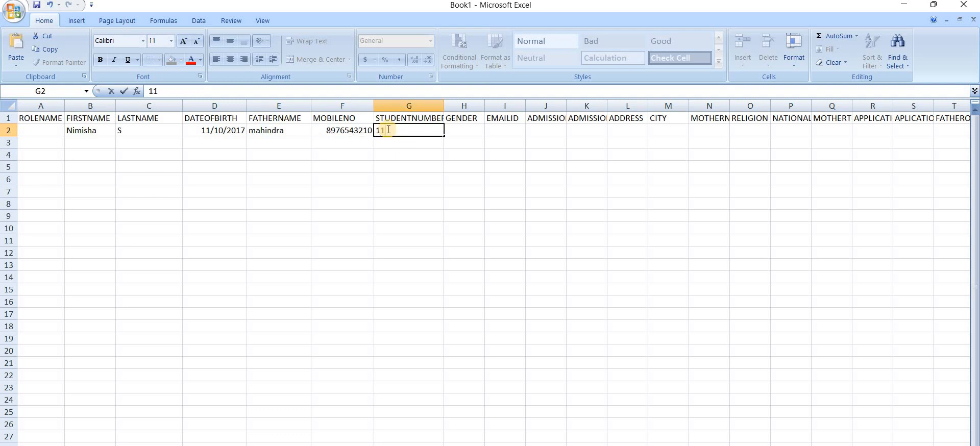
click(466, 132)
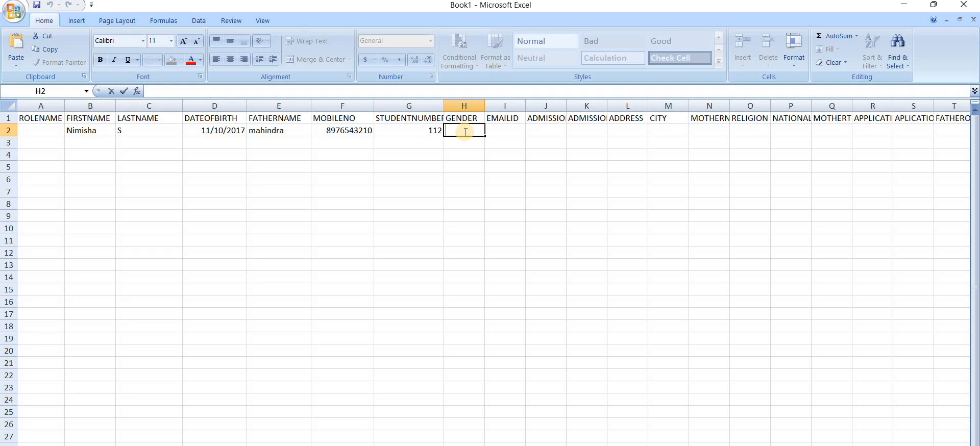
text(Girl)
click(501, 130)
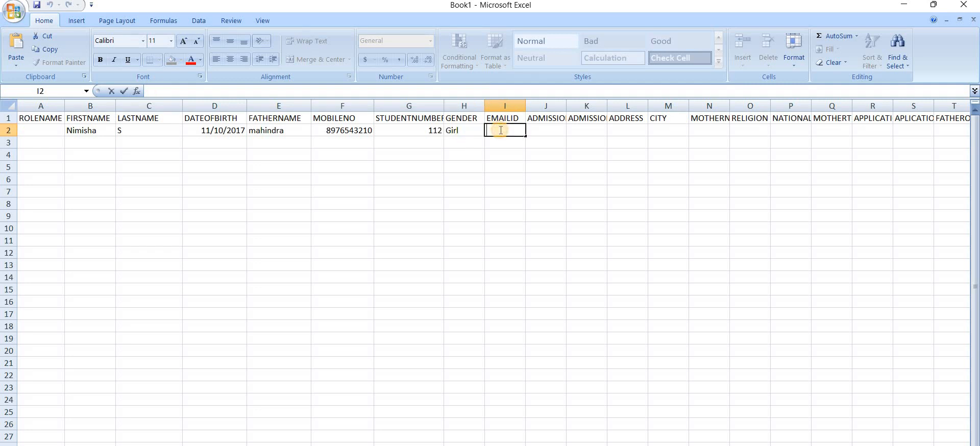
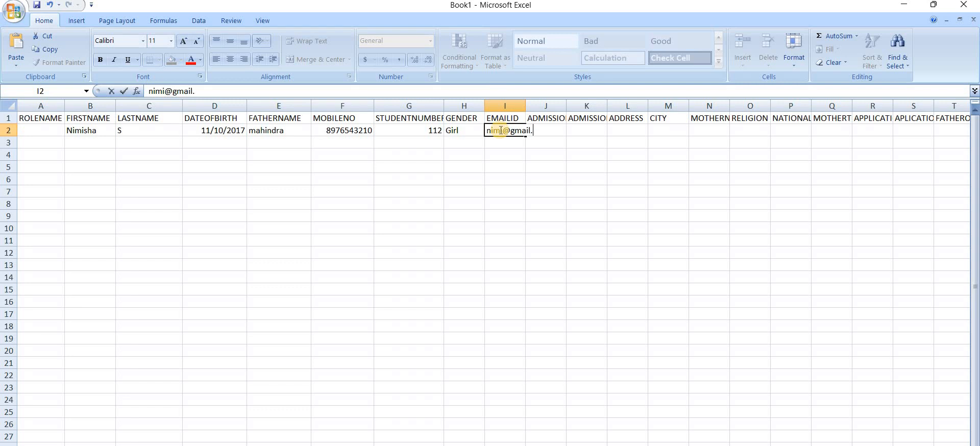
click(547, 179)
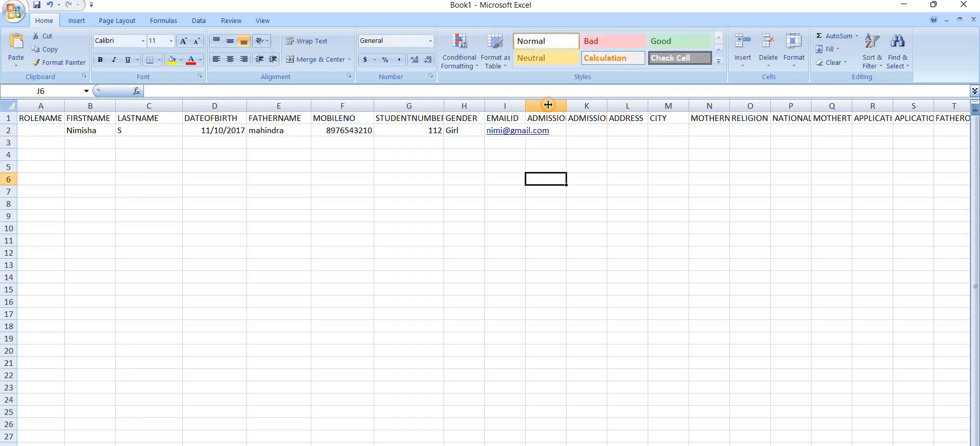
drag(526, 104, 637, 106)
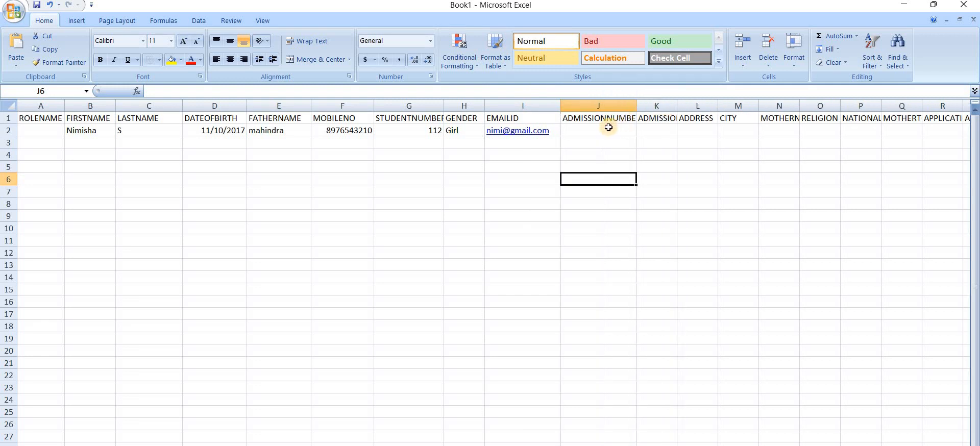
Enter admission number 1009/2021 in J2, correcting the pasted value
double_click(610, 128)
key(Escape)
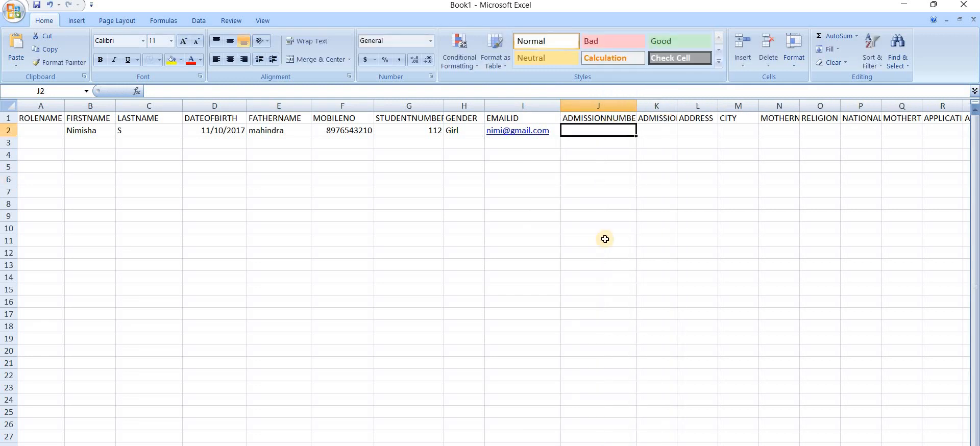
double_click(595, 131)
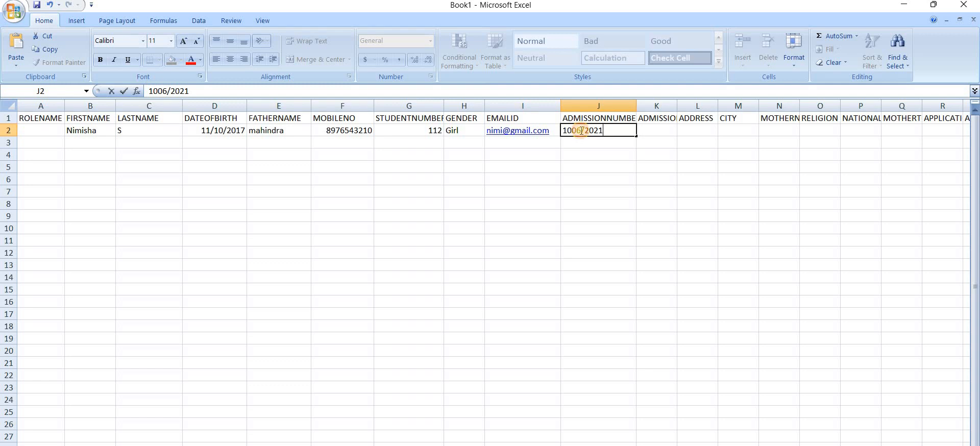
click(582, 131)
key(BackSpace)
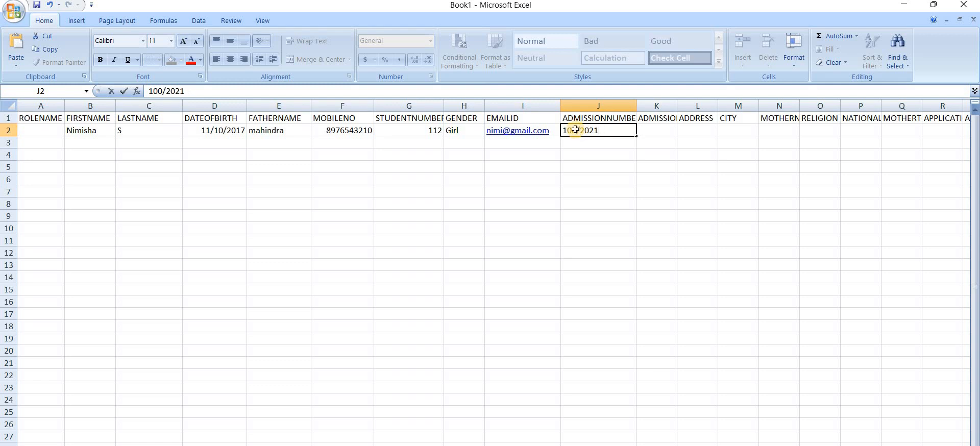
key(Return)
double_click(576, 131)
text(9)
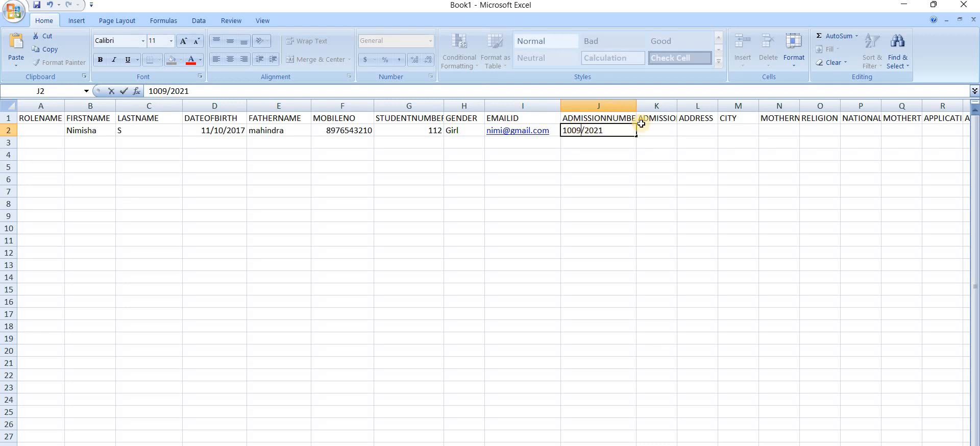
click(663, 133)
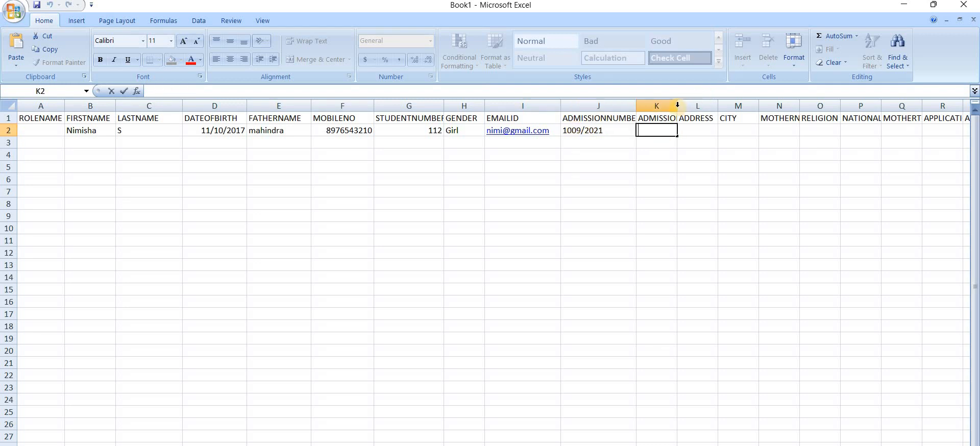
Widen column K, paste admission date 5/10/2018, and enter Bangalore as address and city
click(692, 147)
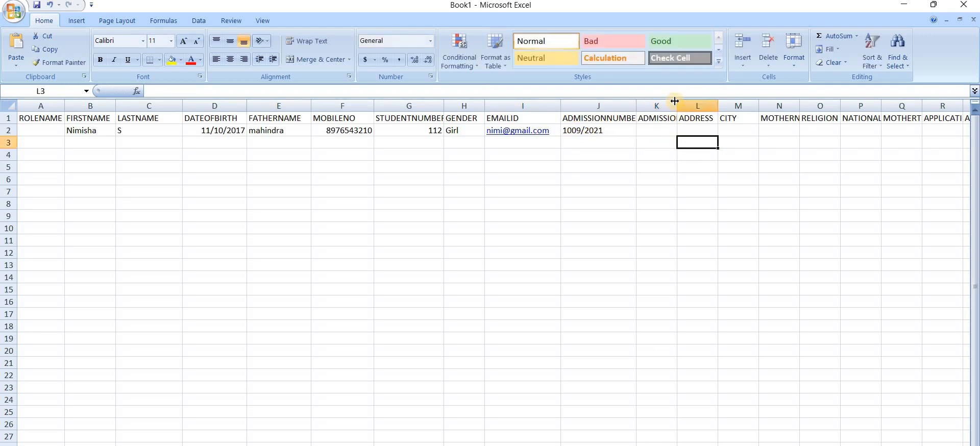
drag(677, 106, 702, 105)
double_click(687, 132)
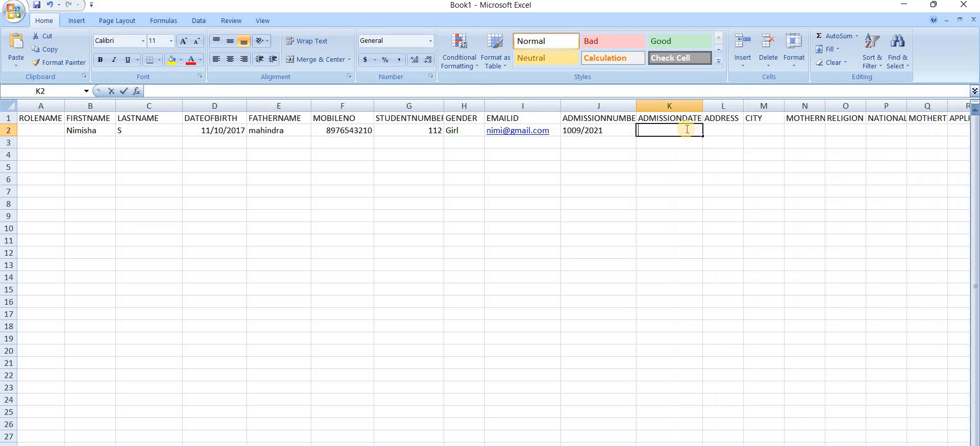
key(Escape)
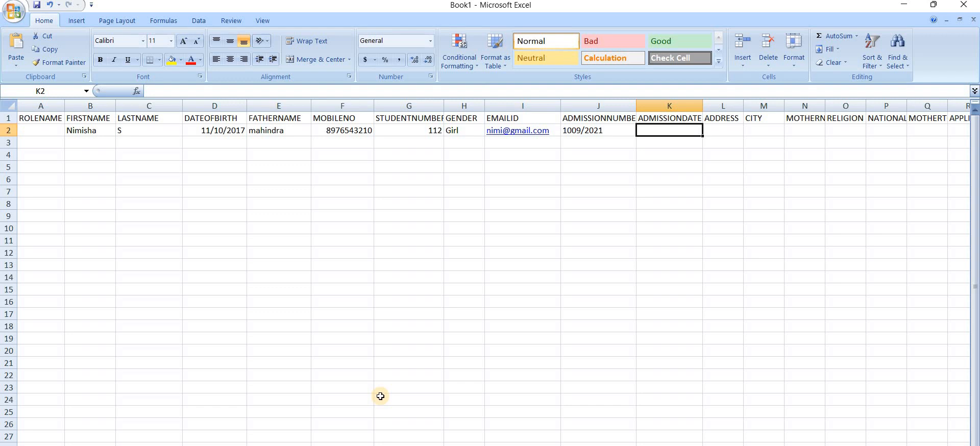
text(5/10/2018)
double_click(722, 131)
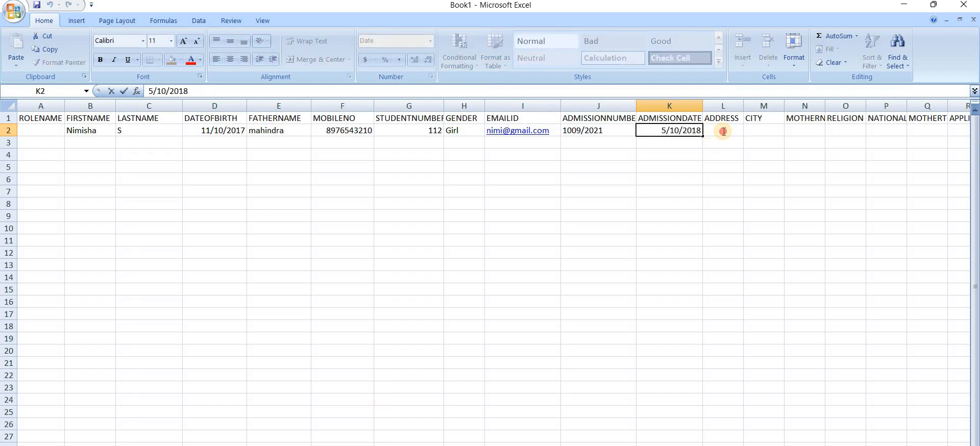
click(724, 132)
text(B)
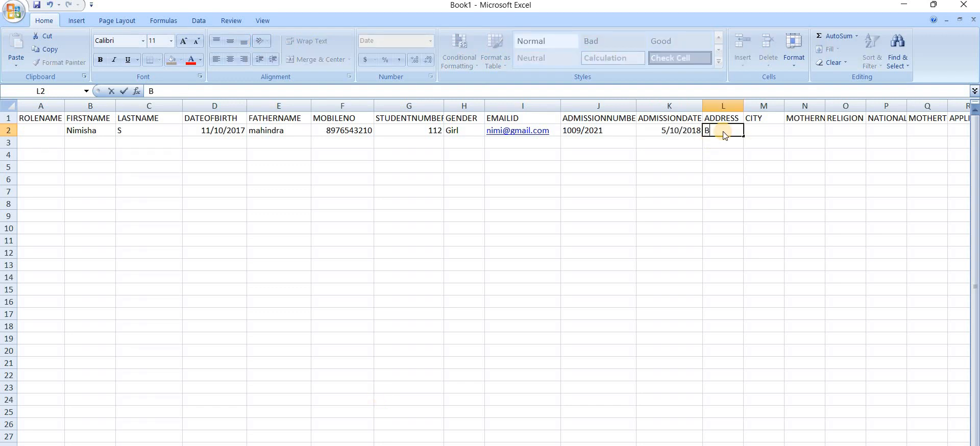
text(angalore)
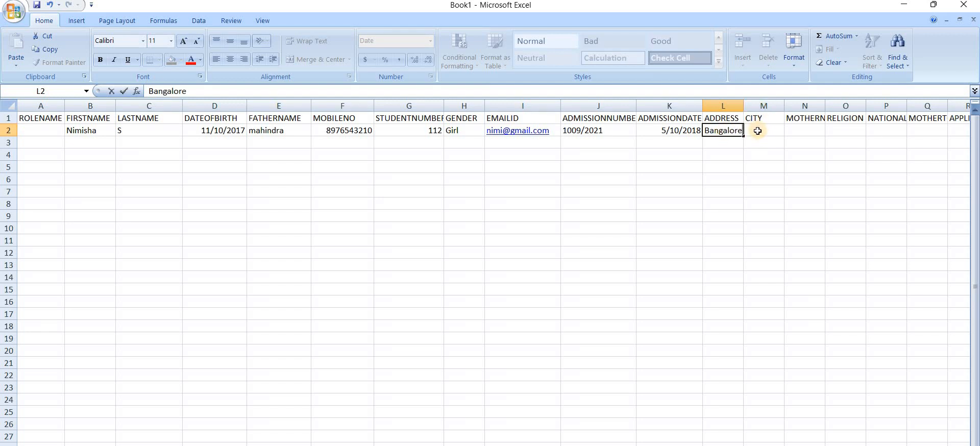
click(757, 130)
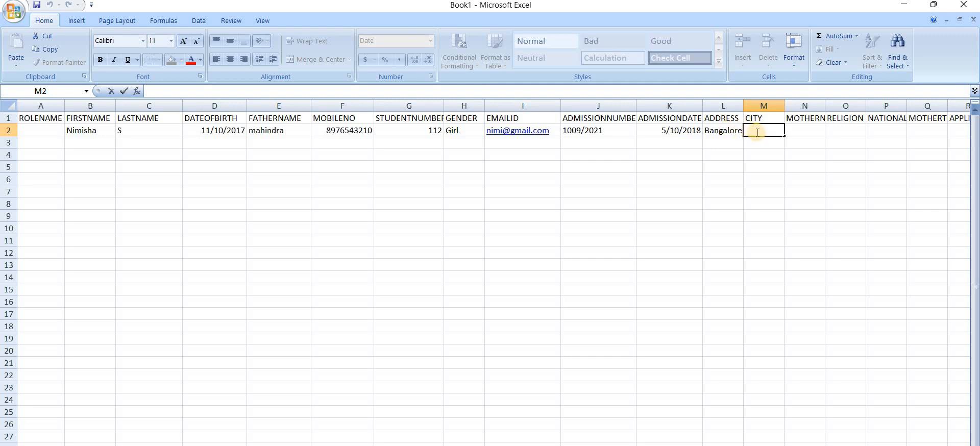
text(Bangalore)
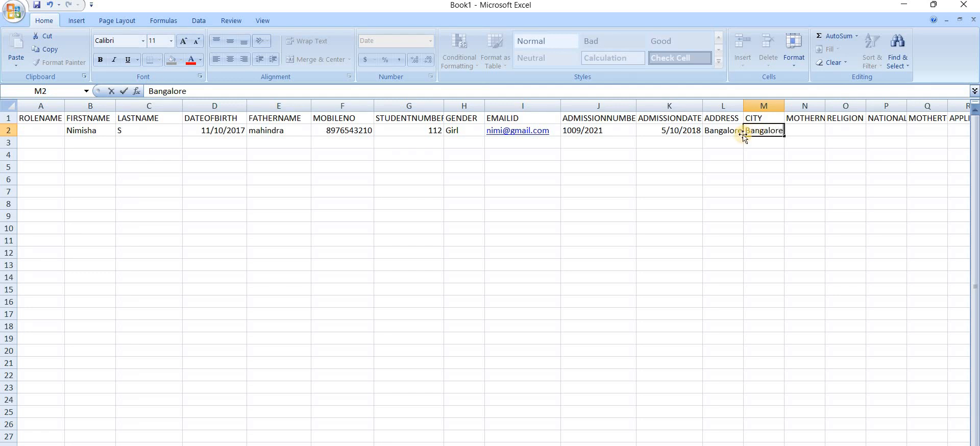
click(797, 134)
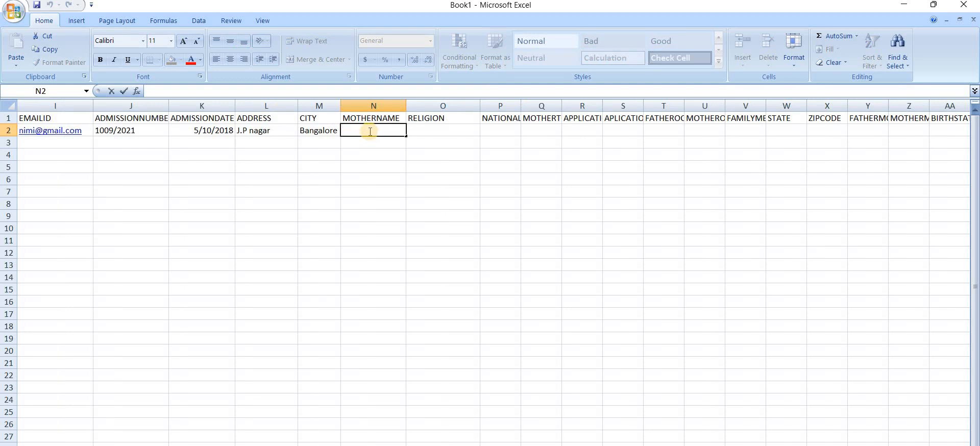
Enter the mother's name, religion Hindhu and nationality Indian in N2 to P2
text(Pushpa)
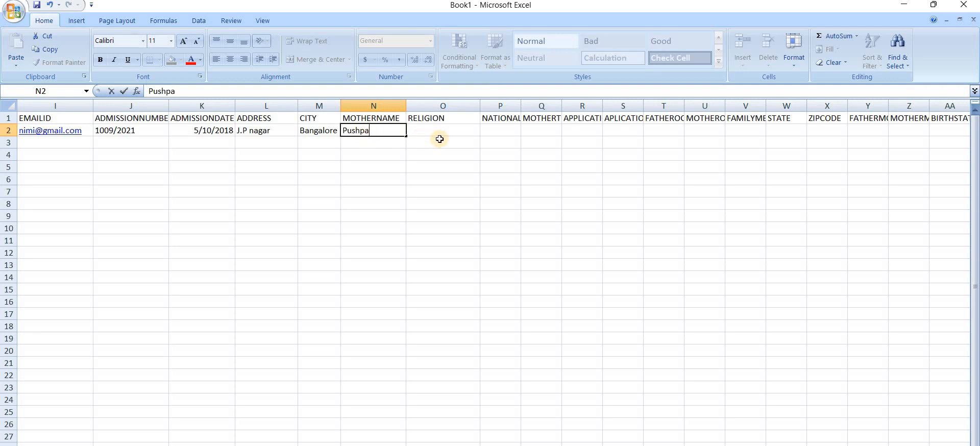
click(426, 129)
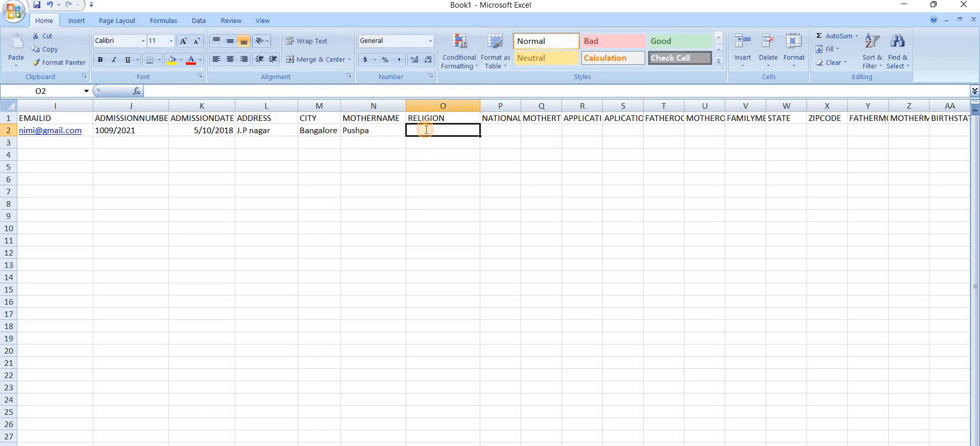
double_click(425, 130)
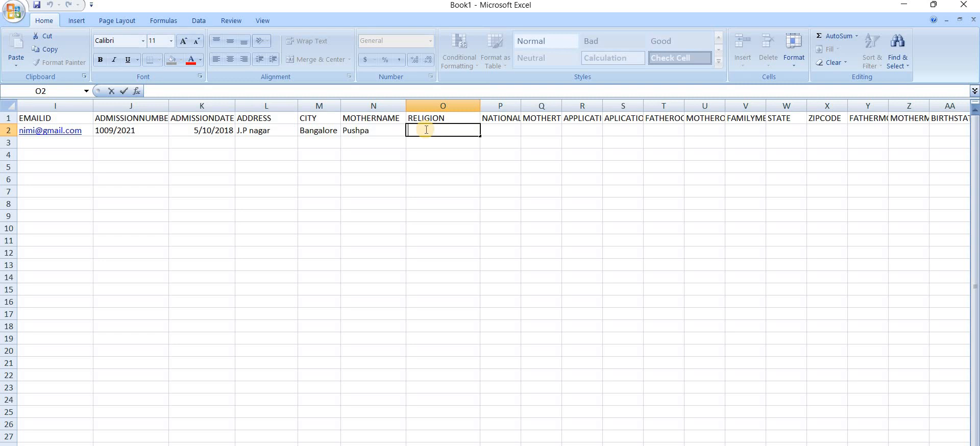
text(Hindhu)
click(503, 130)
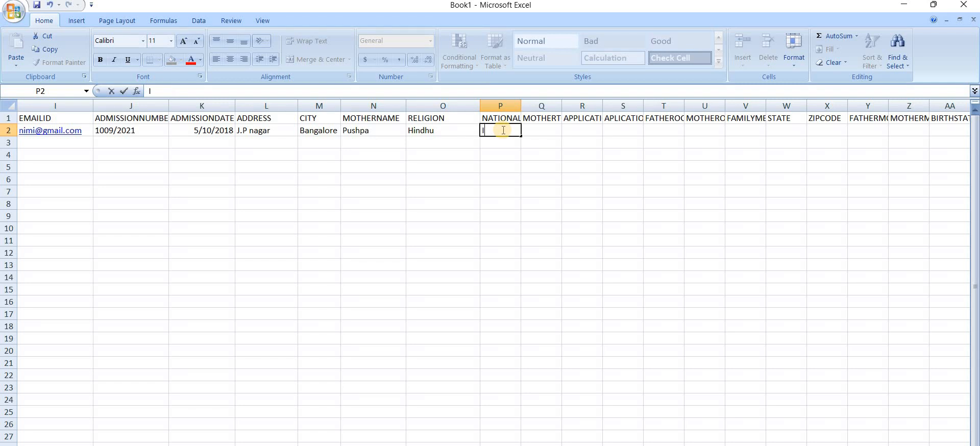
text(Inda)
key(BackSpace)
text(ian)
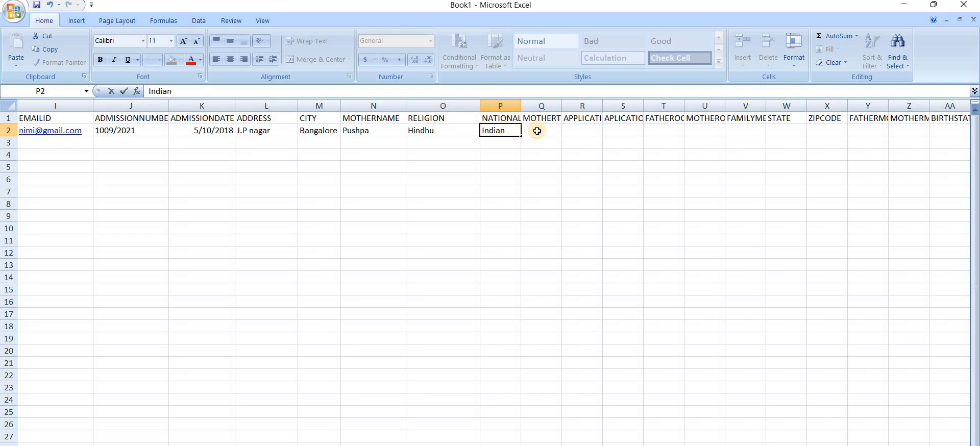
click(535, 131)
Widen column Q and enter Kannada as the mother tongue in Q2
click(589, 102)
click(561, 125)
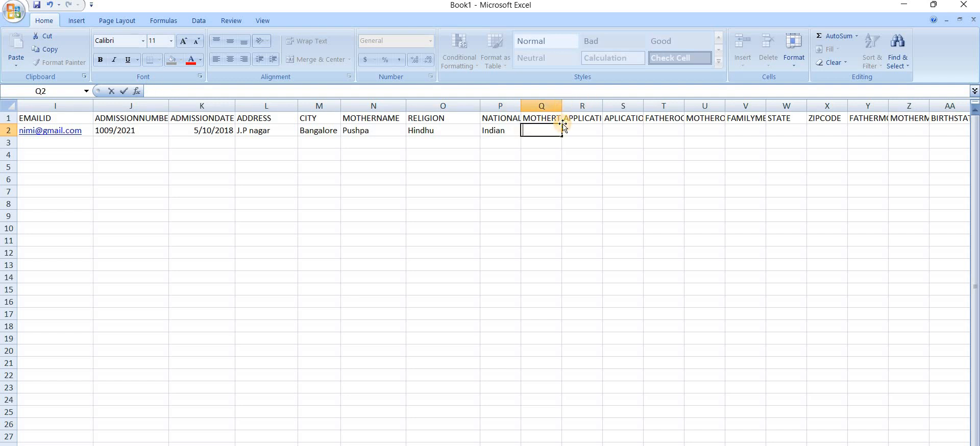
click(581, 191)
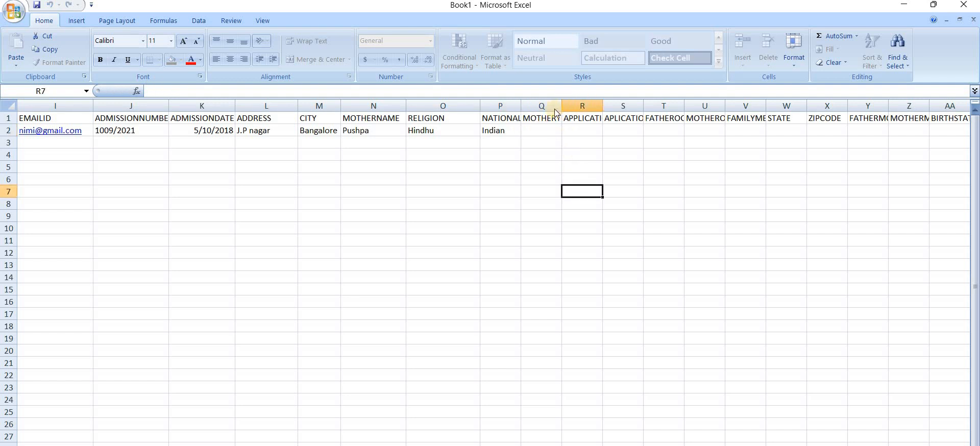
drag(597, 109, 598, 109)
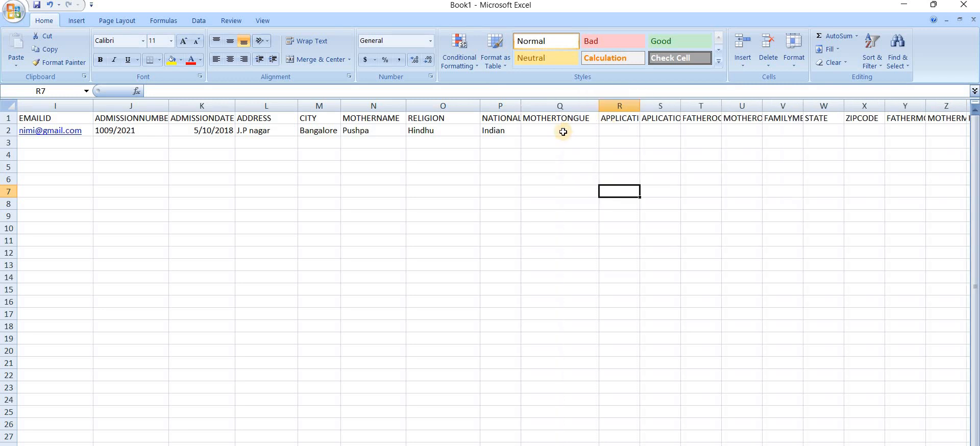
double_click(563, 132)
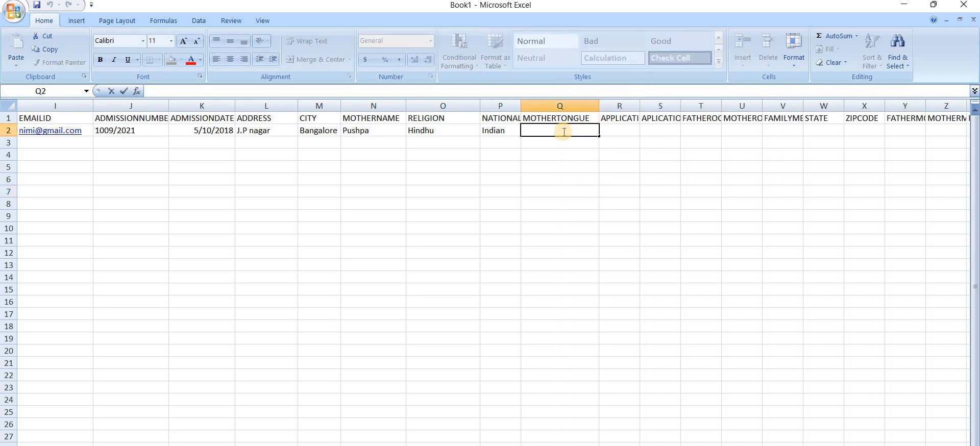
text(Kannada)
click(630, 152)
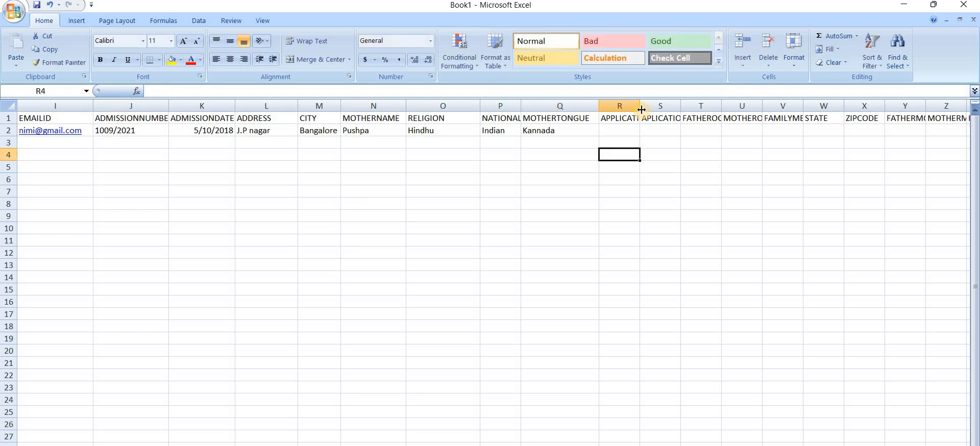
Widen columns R, T, Y and AA to fit APPLICATIONNUMBER, father occupation, FATHERMOBILENO and BIRTHSTATE headers
drag(641, 110, 733, 106)
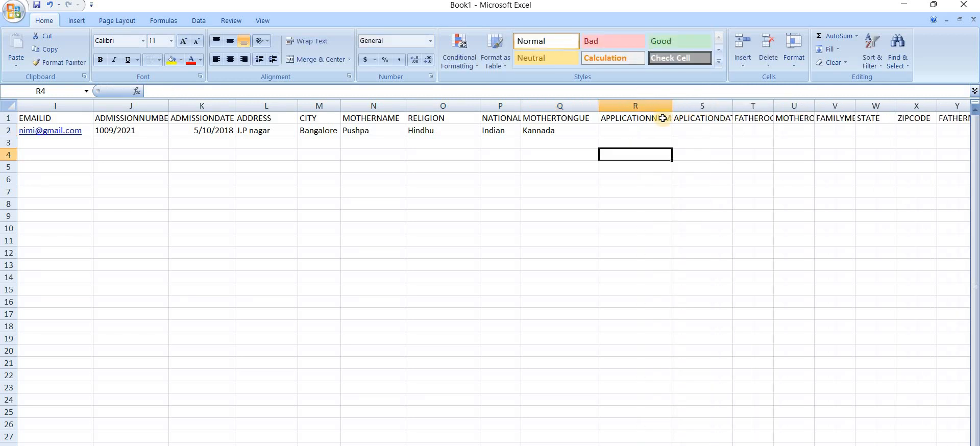
drag(672, 107, 700, 113)
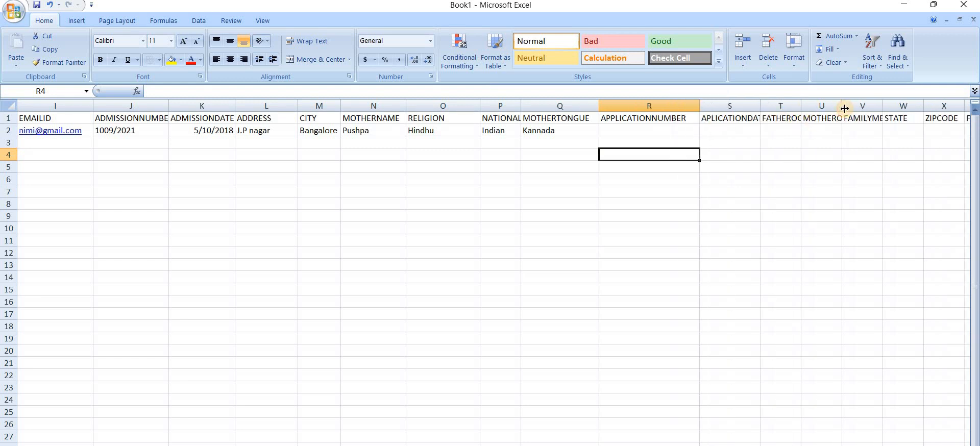
drag(802, 107, 839, 107)
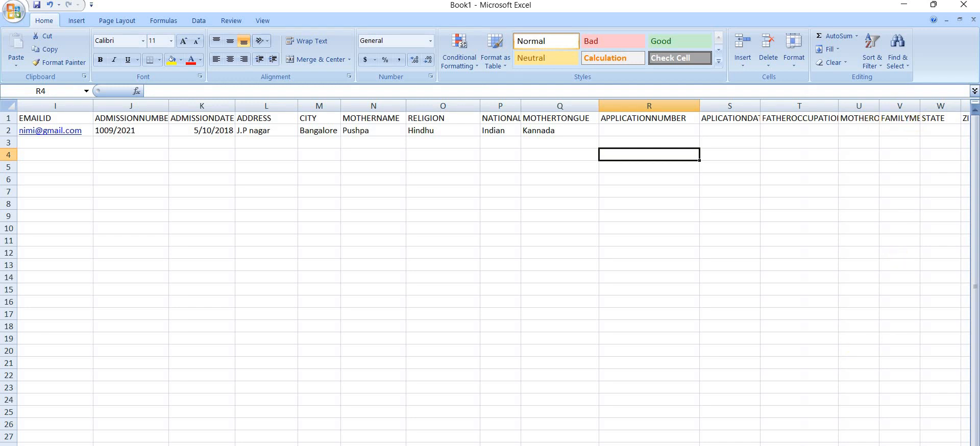
scroll(853, 265, right, 3)
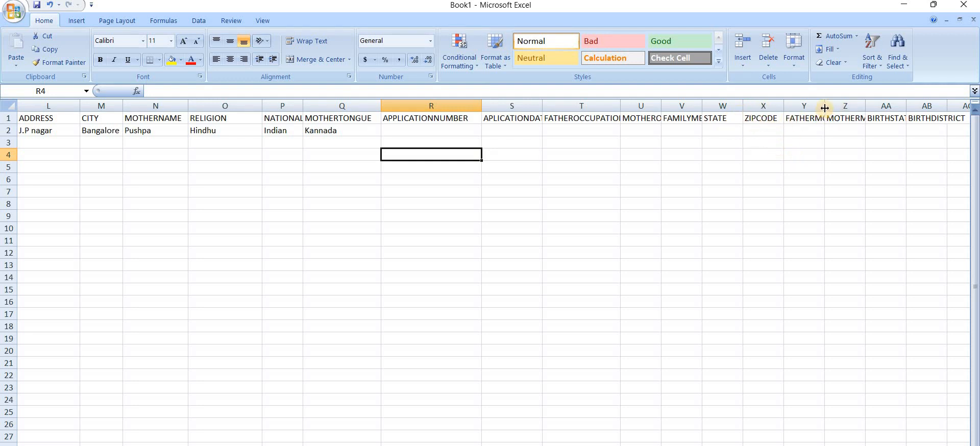
drag(826, 109, 858, 109)
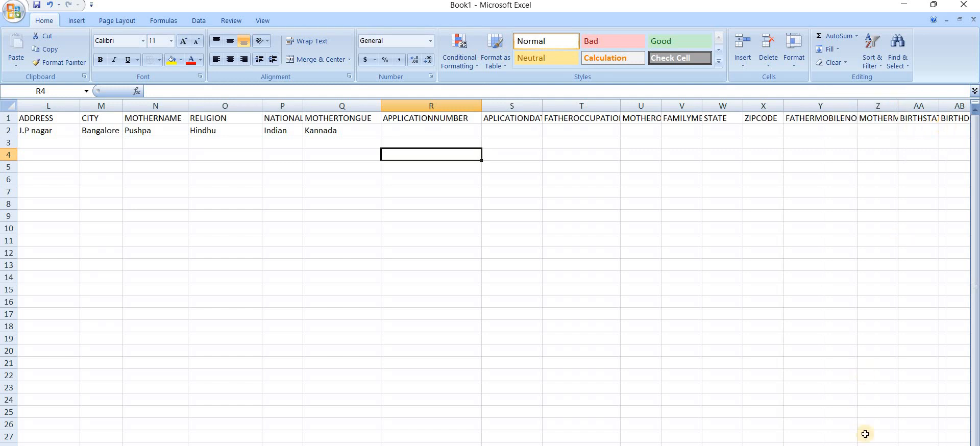
scroll(875, 116, right, 1)
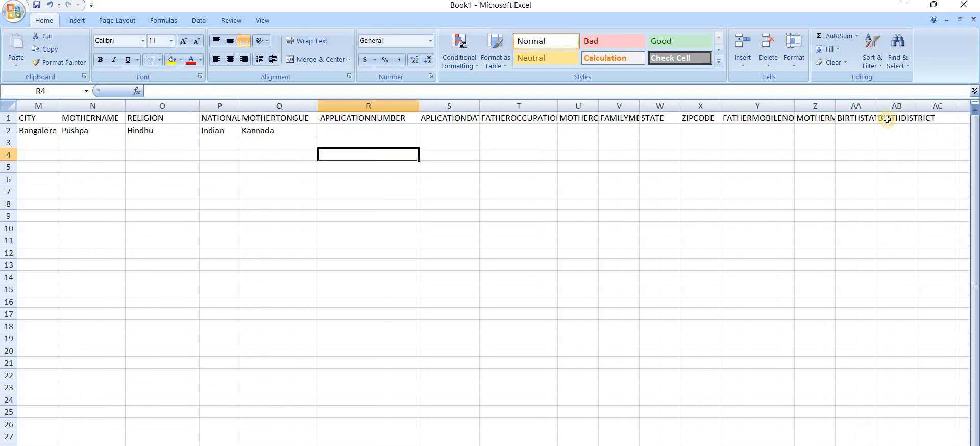
drag(877, 106, 945, 109)
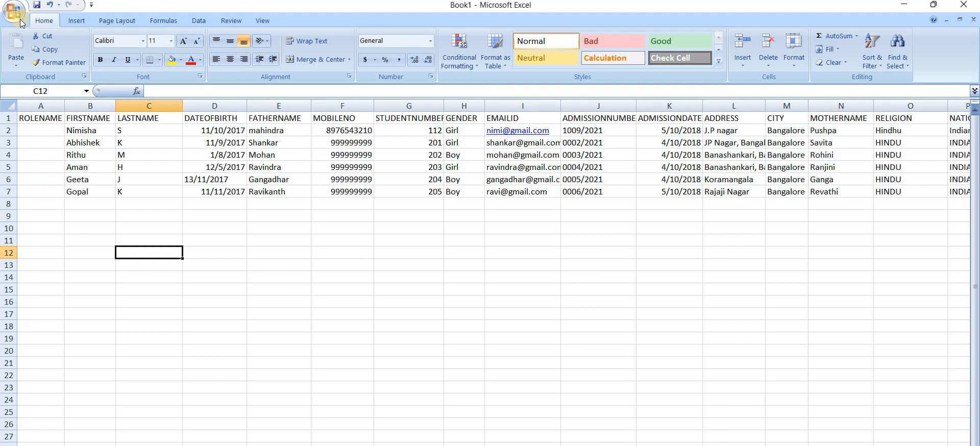
Start Save As and rename the workbook from Book1 to 'Pre kg B section'
click(17, 21)
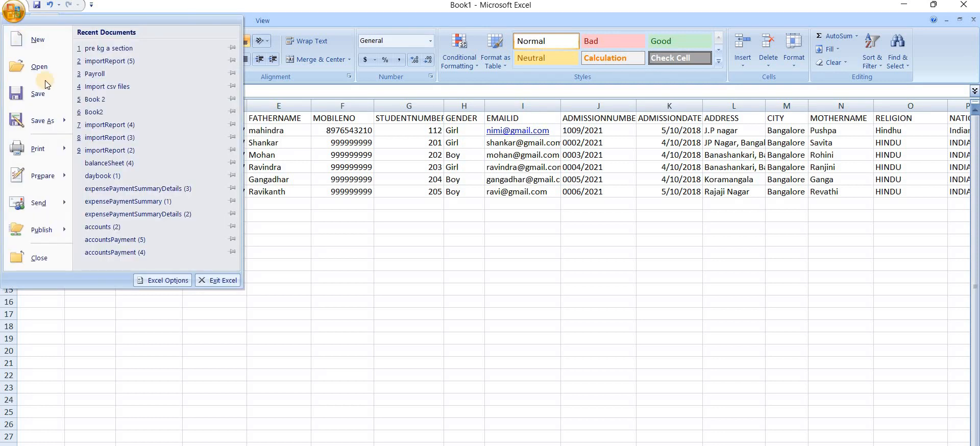
click(53, 122)
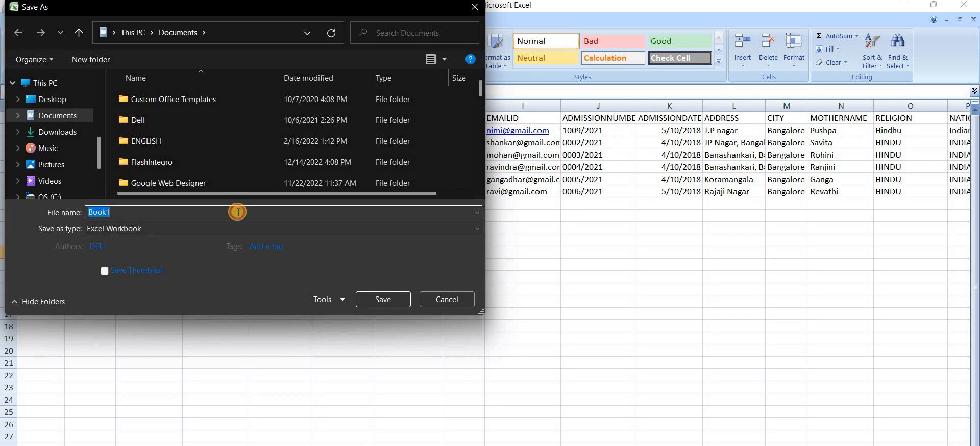
click(238, 212)
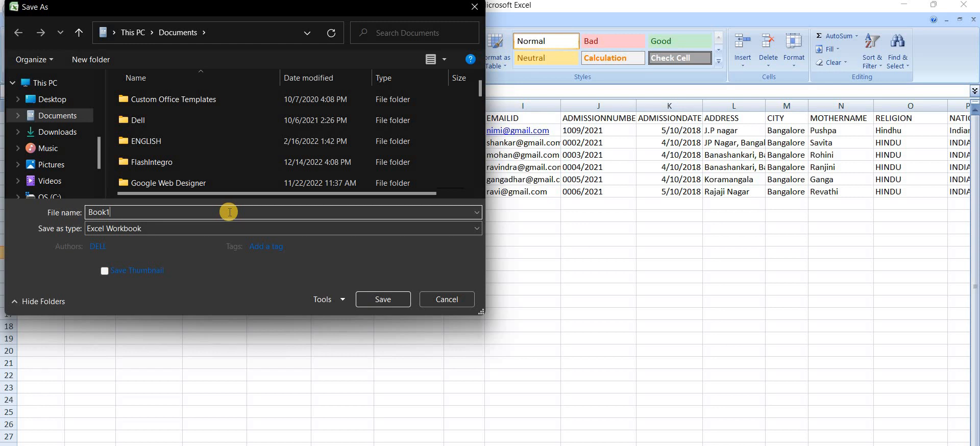
key(BackSpace)
key(BackSpace)
key(BackSpace)
key(BackSpace)
key(BackSpace)
text(P)
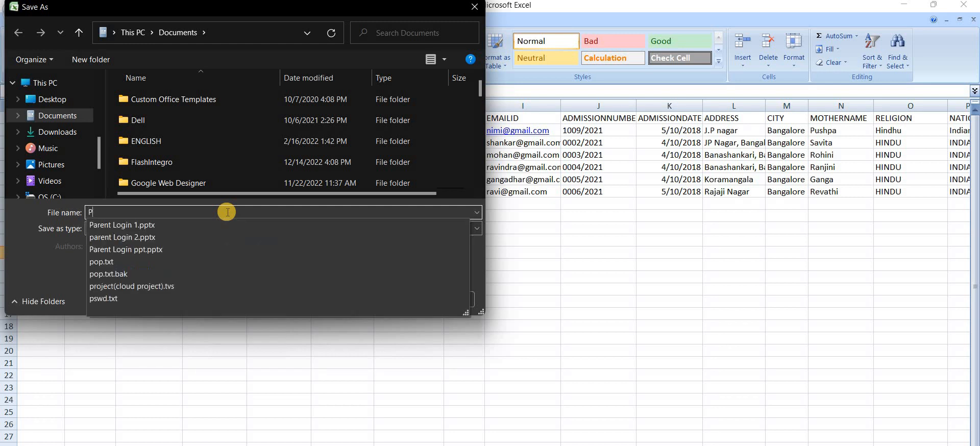
text(re kg B sectio)
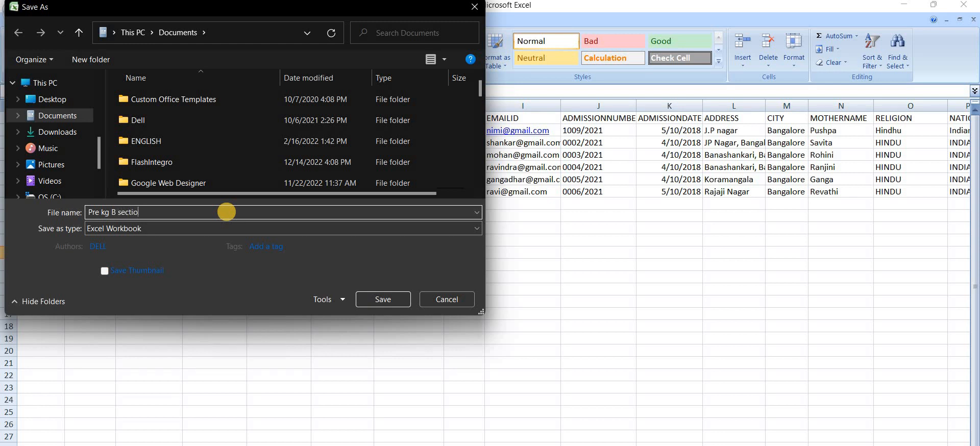
text(n)
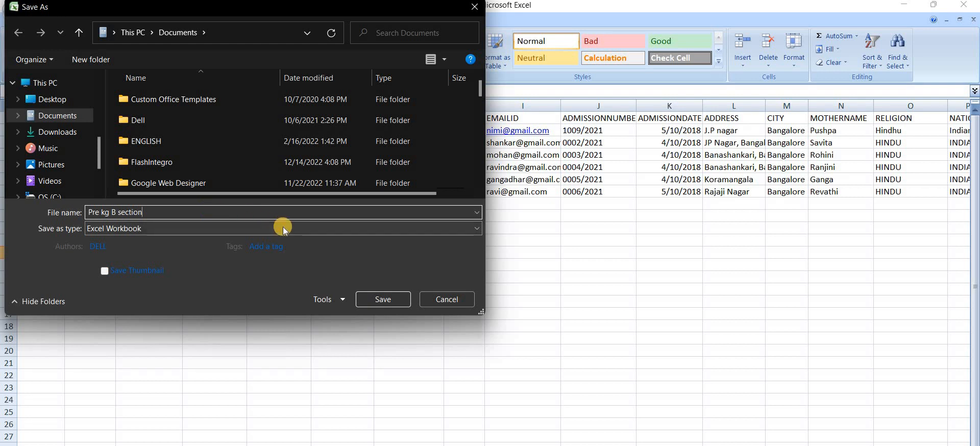
Save it as CSV (Comma delimited), accepting the sheet and compatibility prompts, then return to SchoolAdmin
click(467, 227)
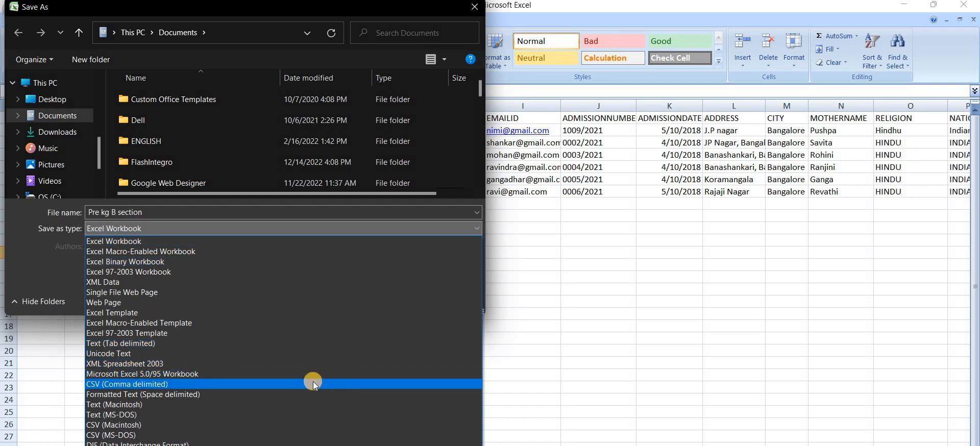
click(314, 384)
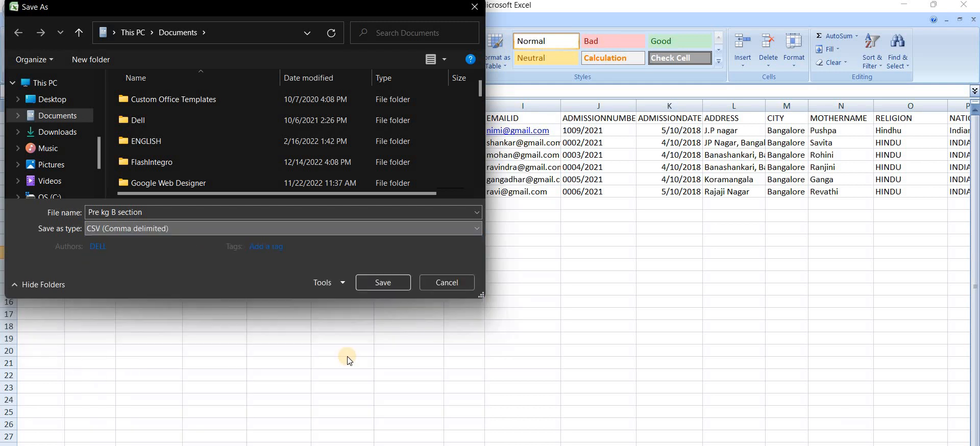
click(375, 282)
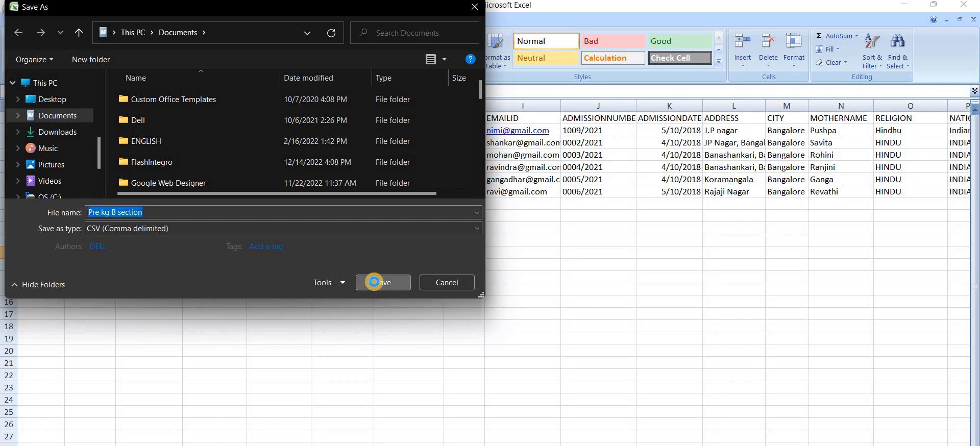
click(465, 302)
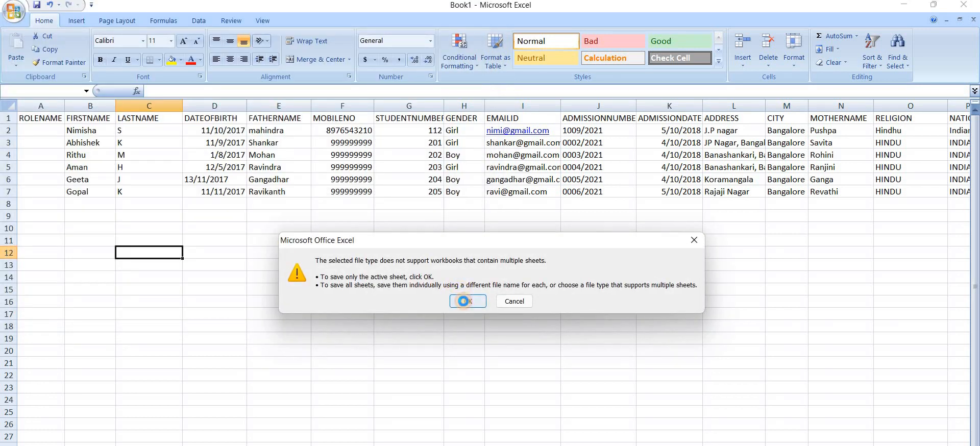
click(447, 303)
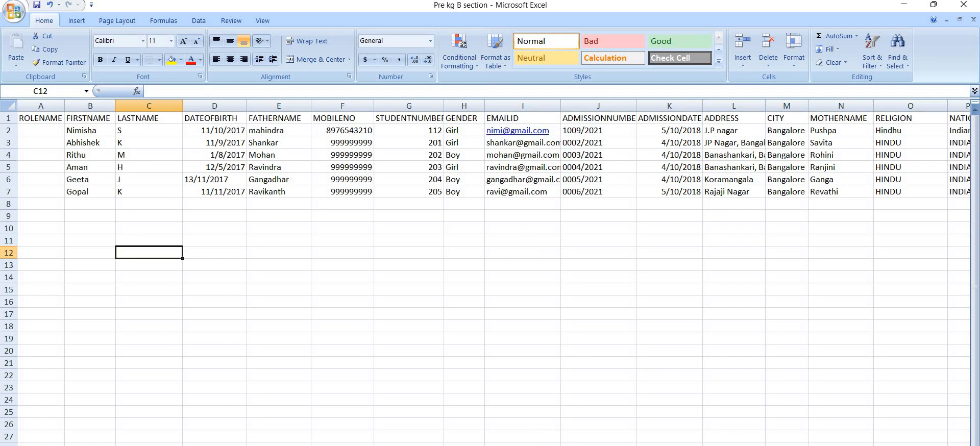
click(580, 443)
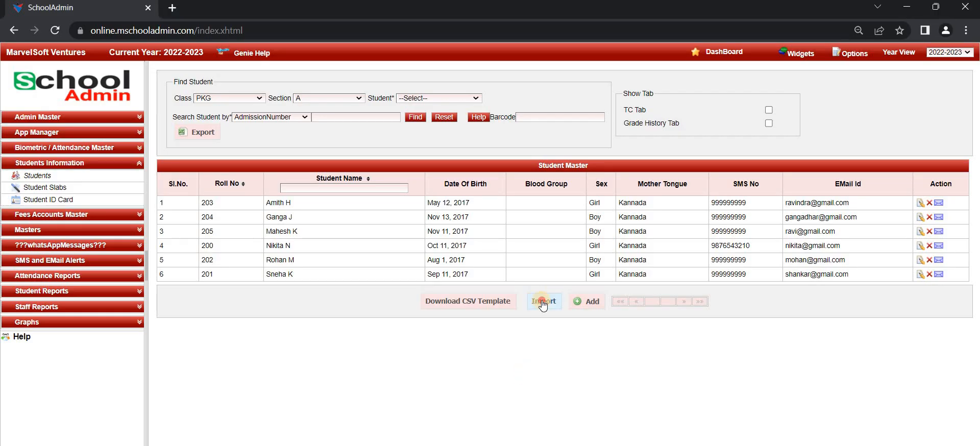
In Import Student Records, set Class PKG and Section B, then browse for the file
click(542, 302)
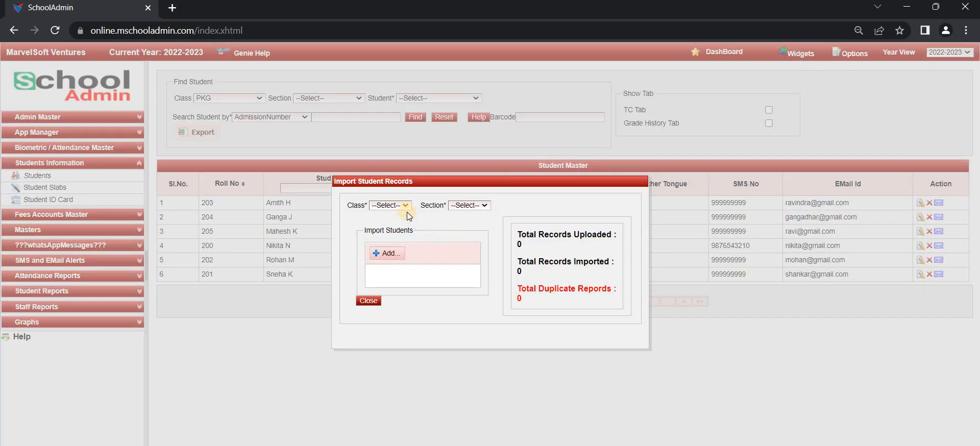
click(399, 206)
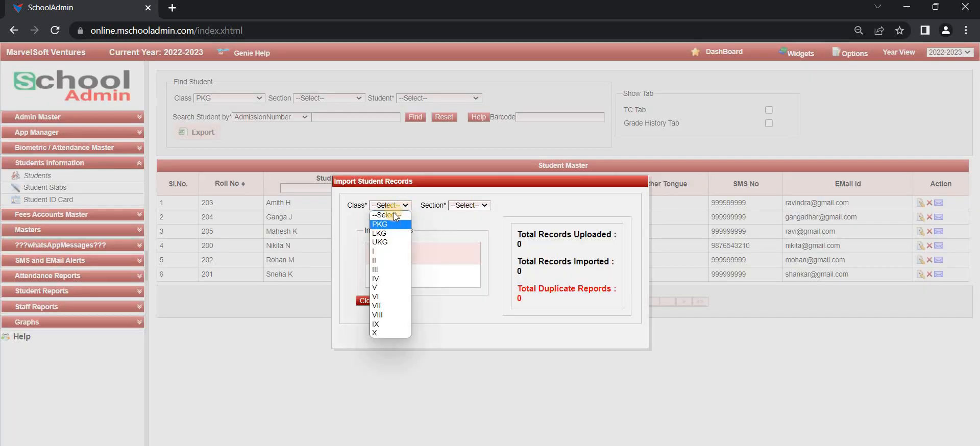
key(Down)
key(Down)
key(Down)
key(Down)
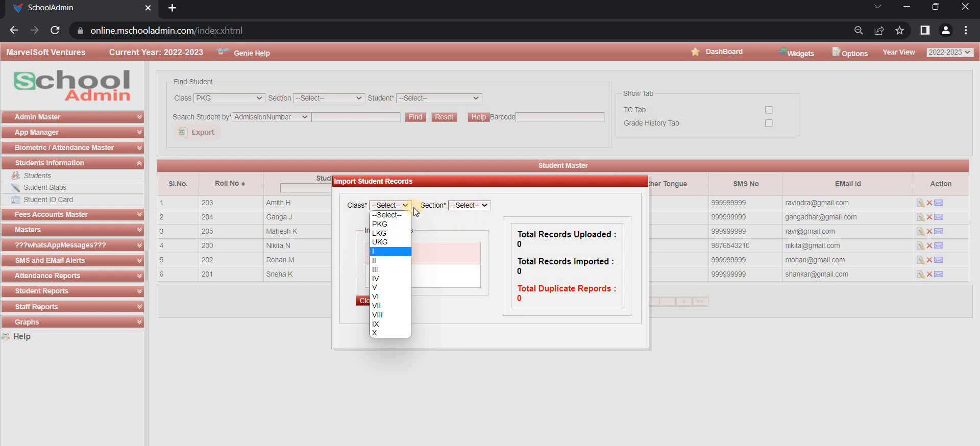
click(470, 206)
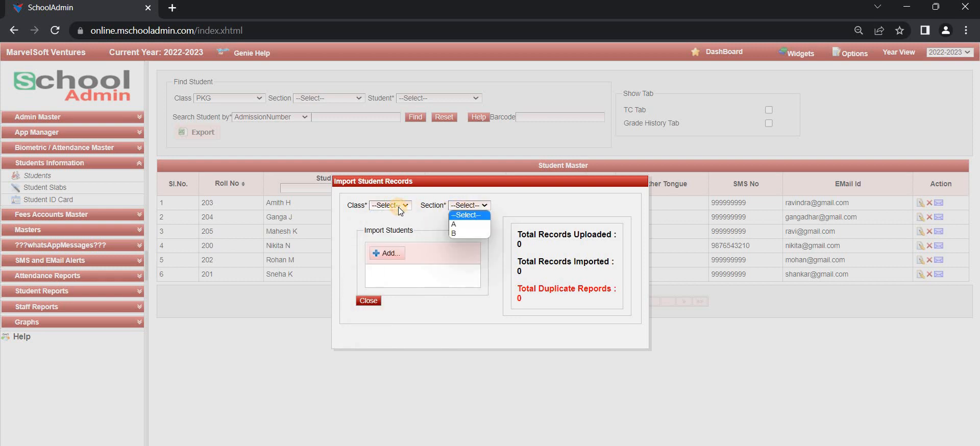
click(399, 206)
click(391, 224)
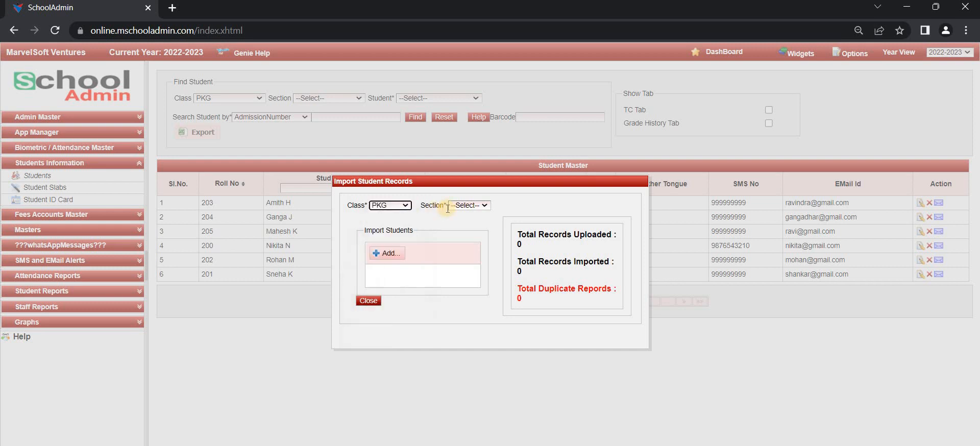
click(458, 206)
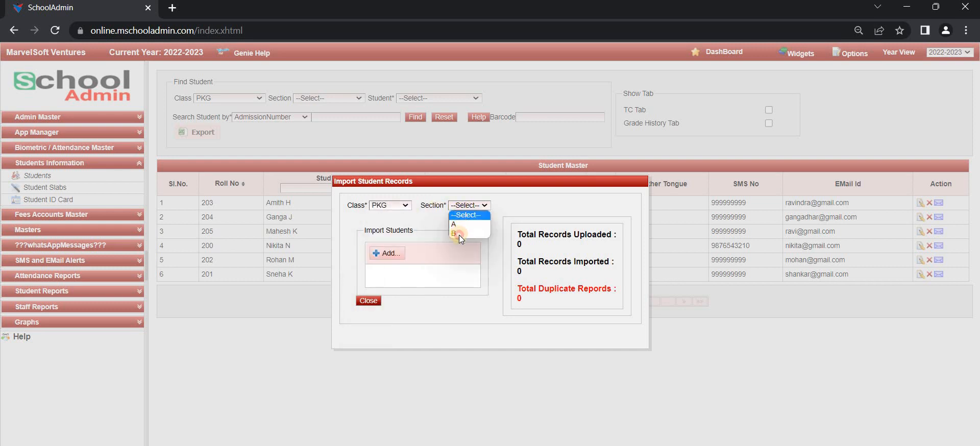
click(457, 233)
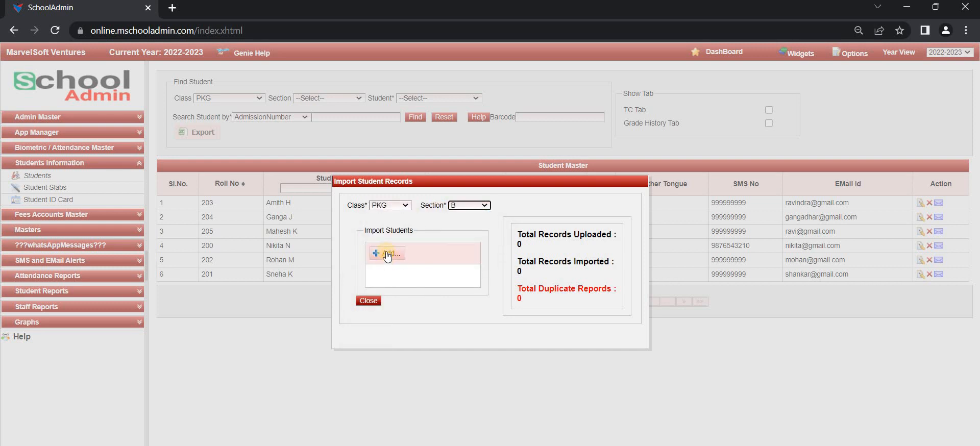
click(386, 252)
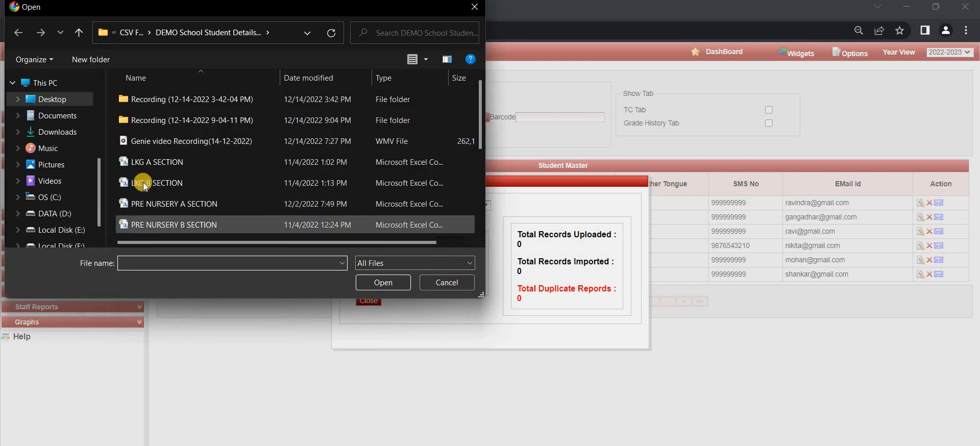
Pick 'Pre kg B section' from Downloads and upload it to the PKG B import
scroll(94, 93, up, 5)
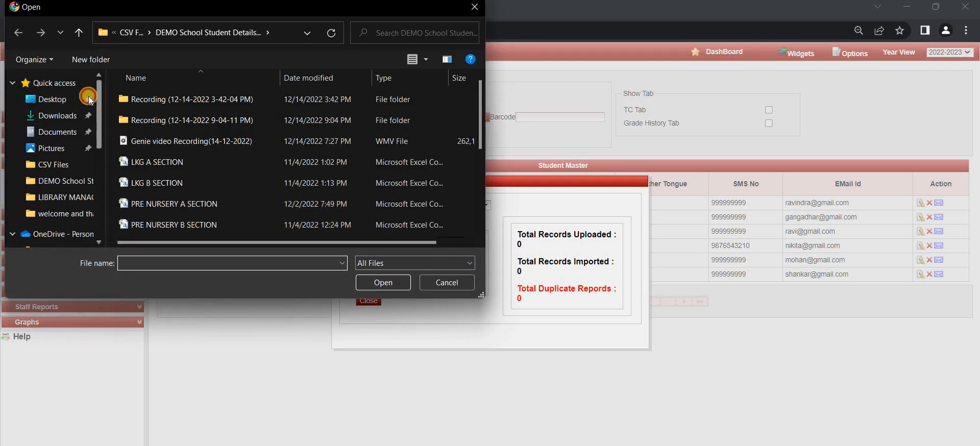
click(73, 118)
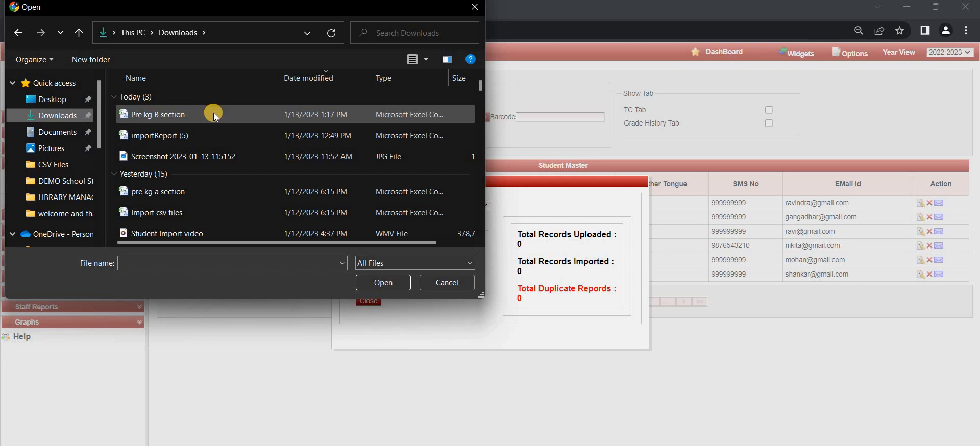
click(213, 113)
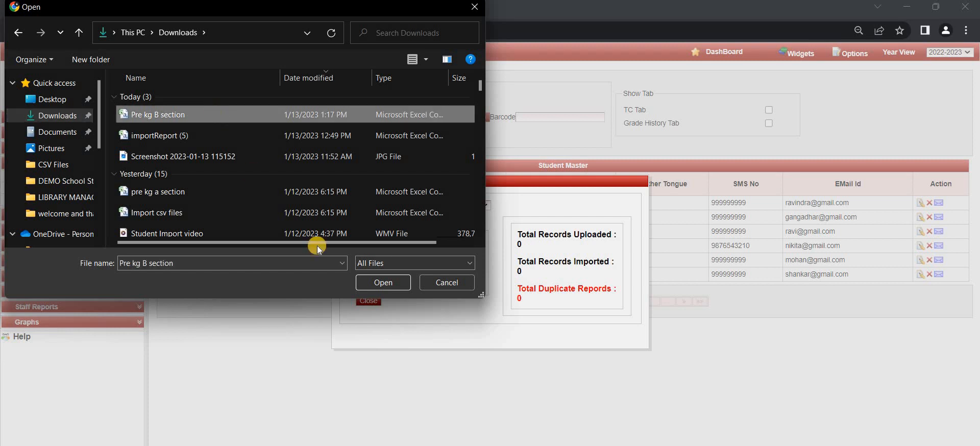
click(382, 282)
click(427, 254)
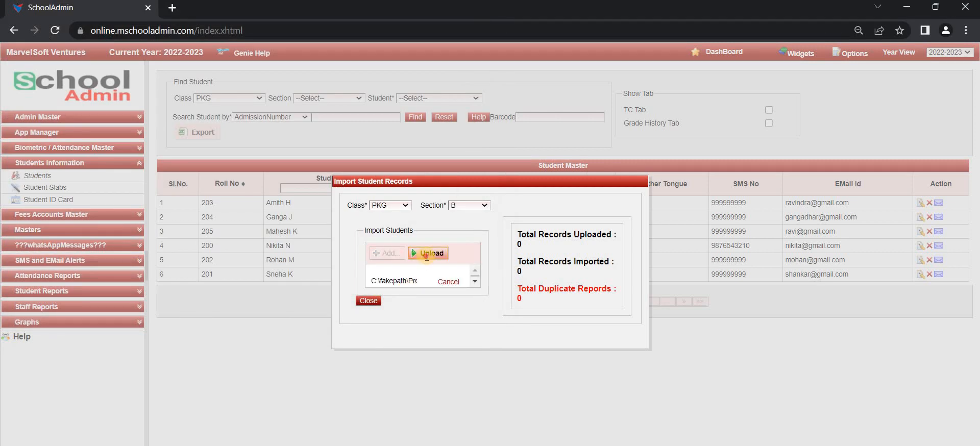
click(428, 254)
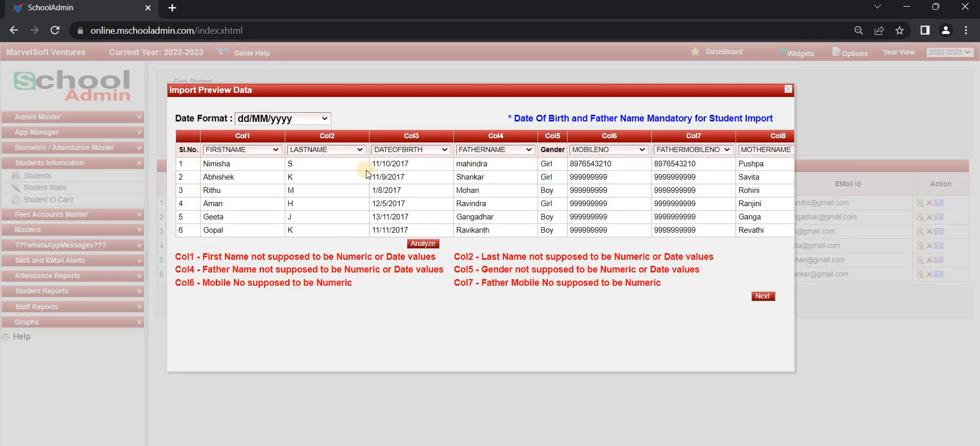
Set the import preview's date format to dd/MM/yyyy
click(321, 119)
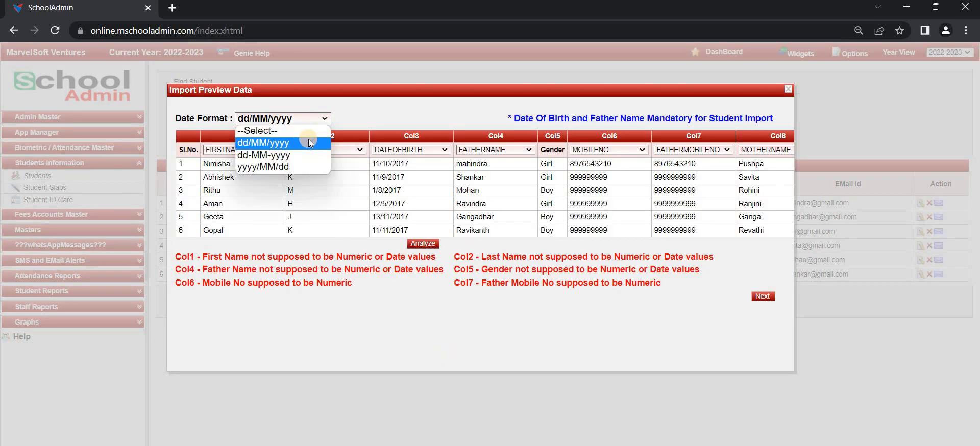
click(305, 143)
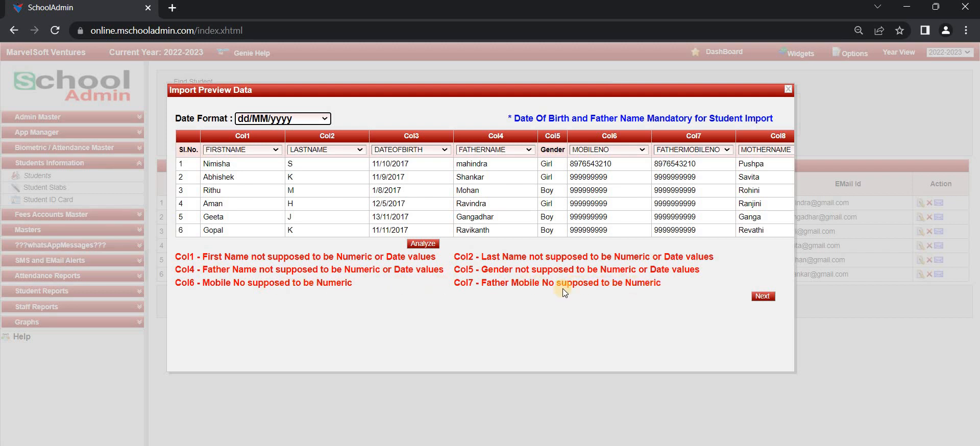
click(513, 200)
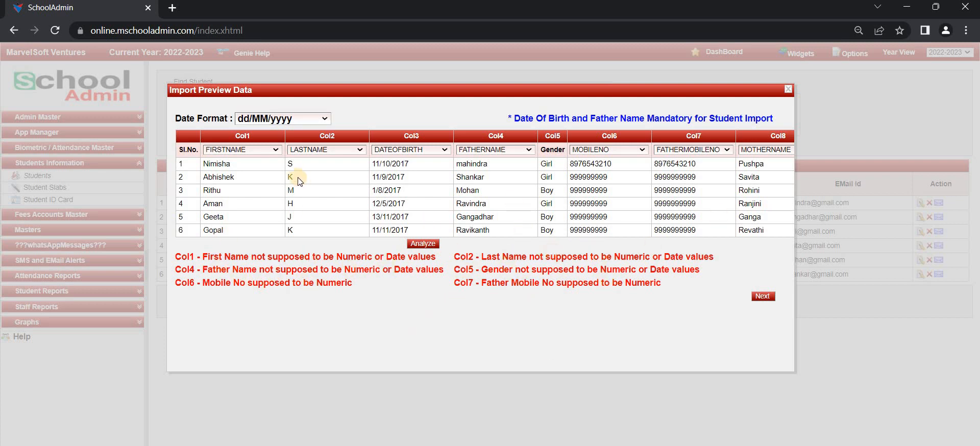
Map Col1 to FIRSTNAME and analyze the preview to clear the validation warnings
click(253, 148)
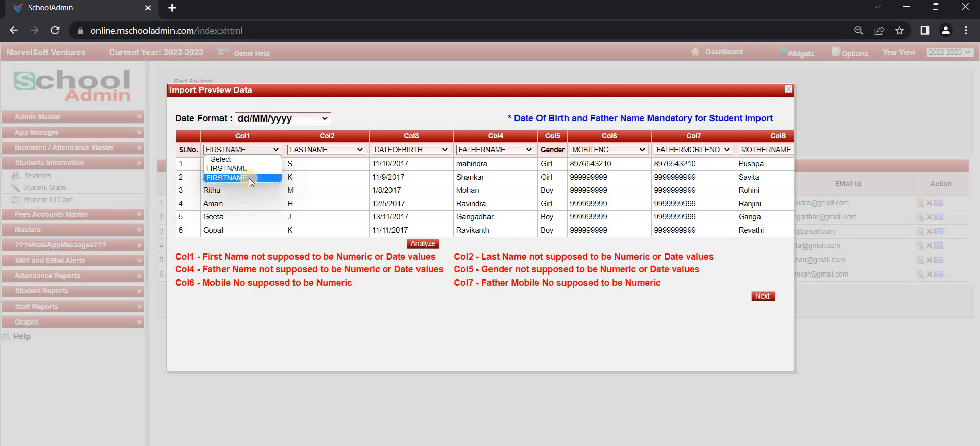
click(249, 178)
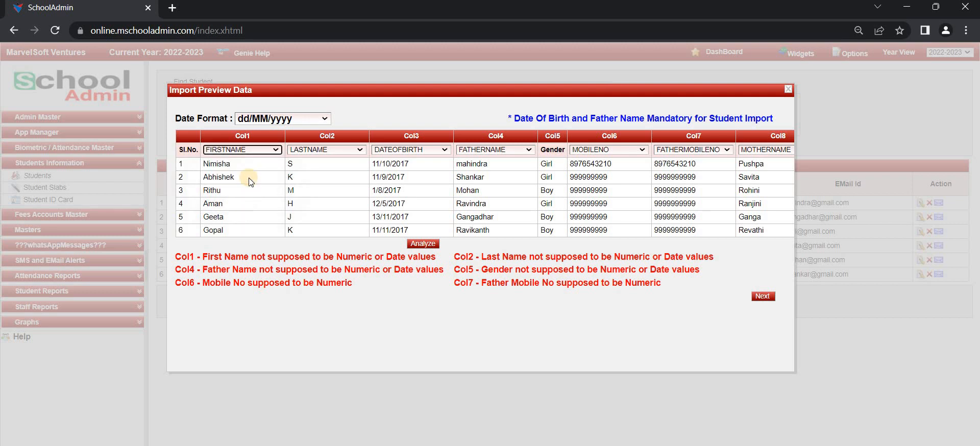
click(262, 150)
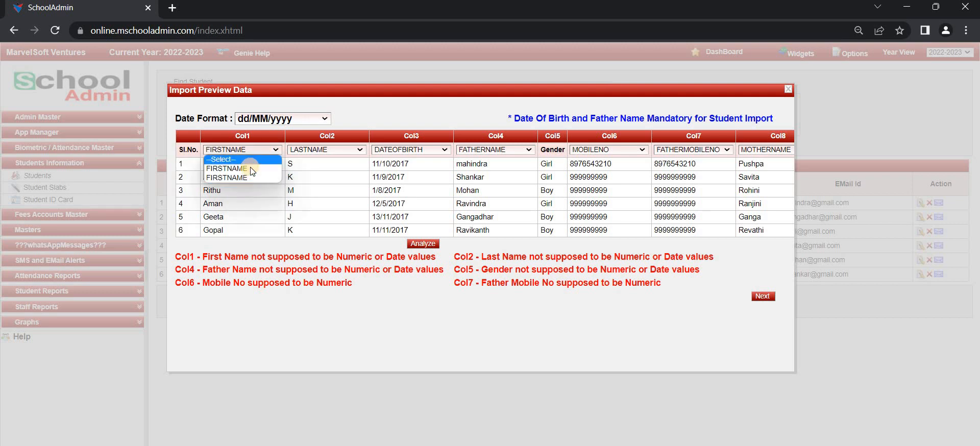
click(251, 177)
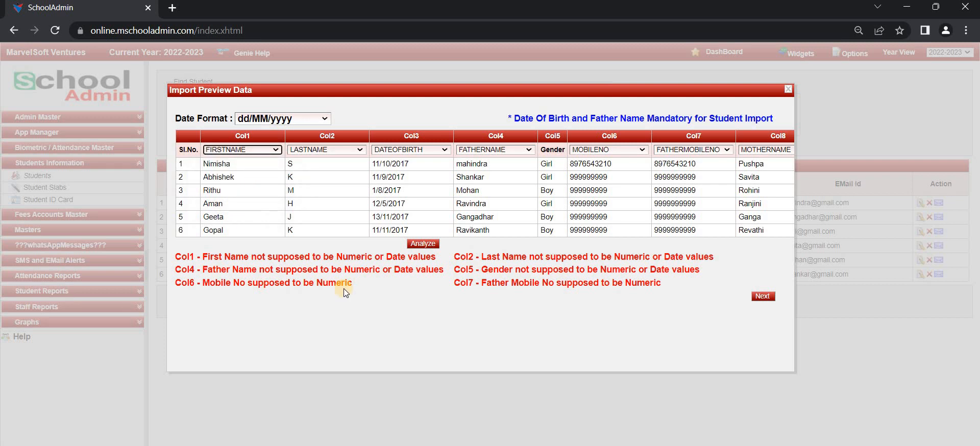
click(426, 244)
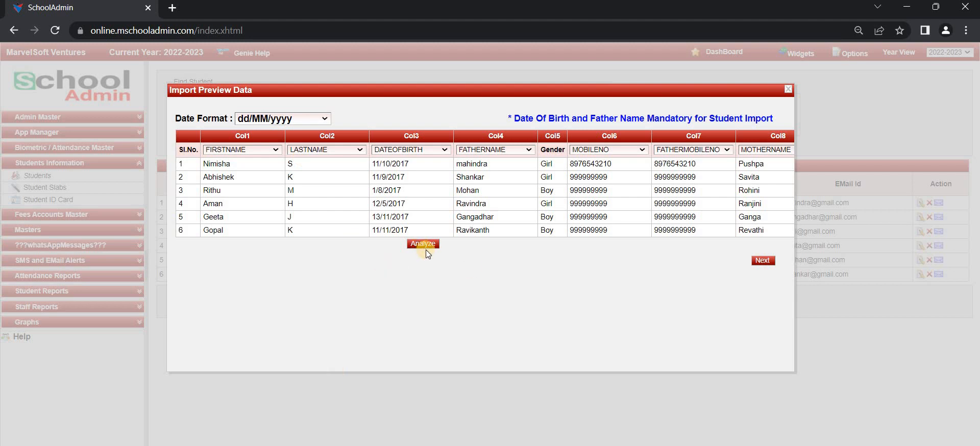
Page through columns Col9–Col25 and import the six student records into PKG B
click(762, 261)
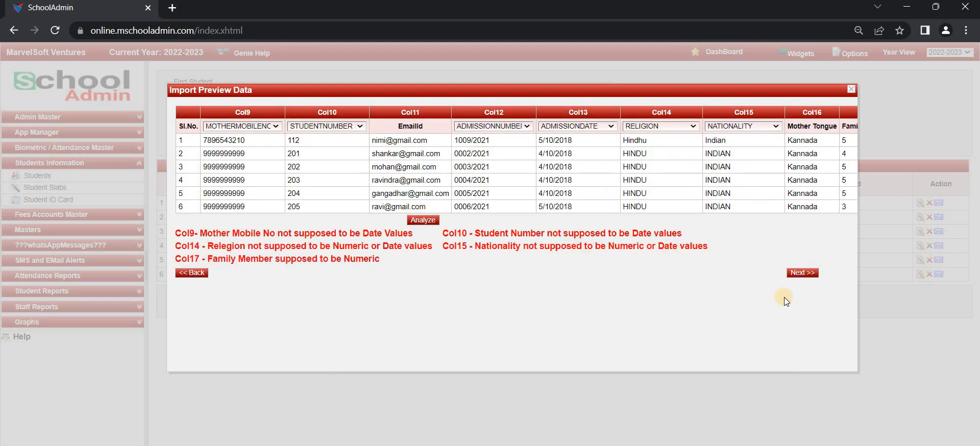
click(798, 273)
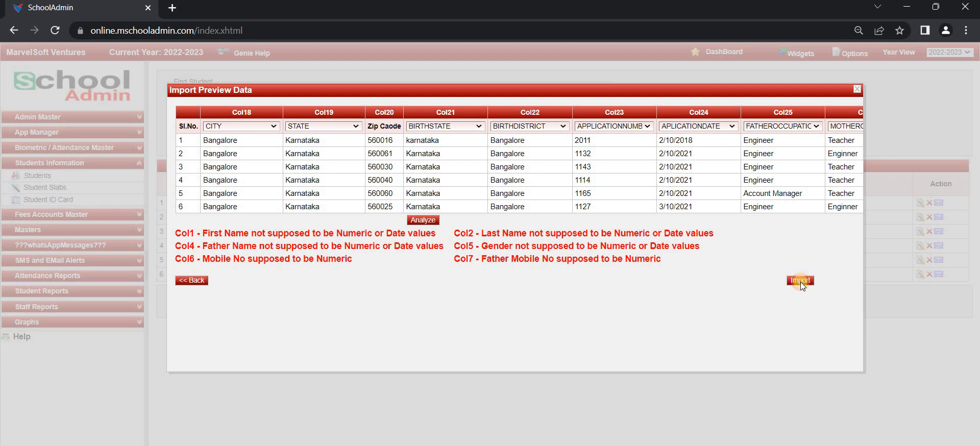
click(801, 282)
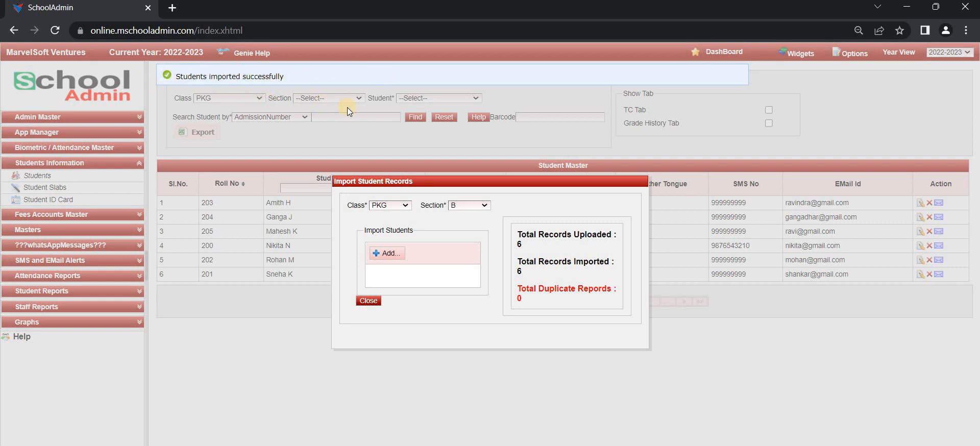
Close the import summary and search Student Master for class PKG, section B
click(367, 301)
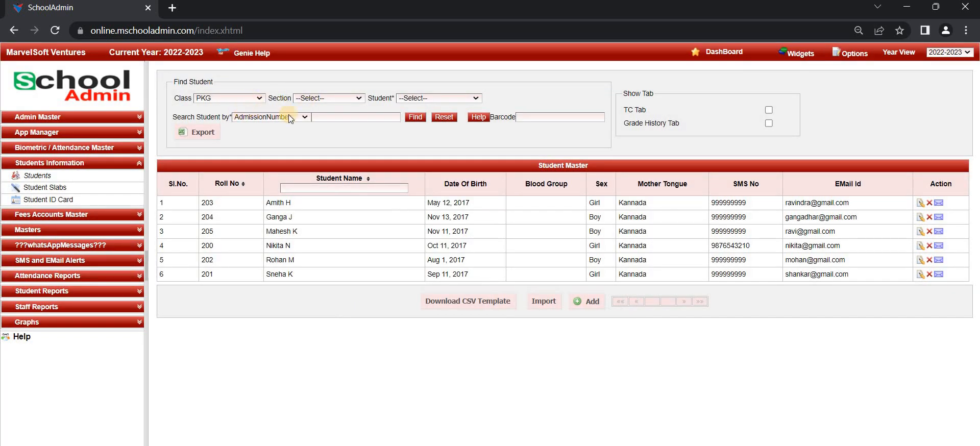
click(443, 117)
click(246, 124)
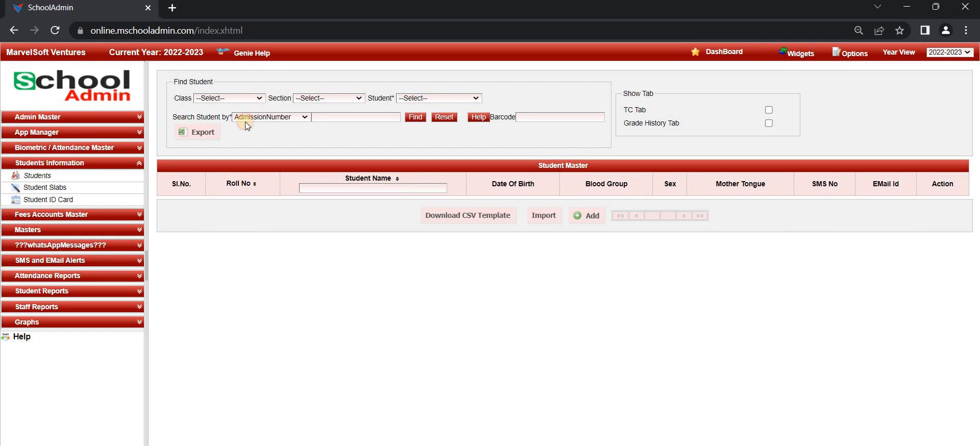
click(233, 98)
click(310, 99)
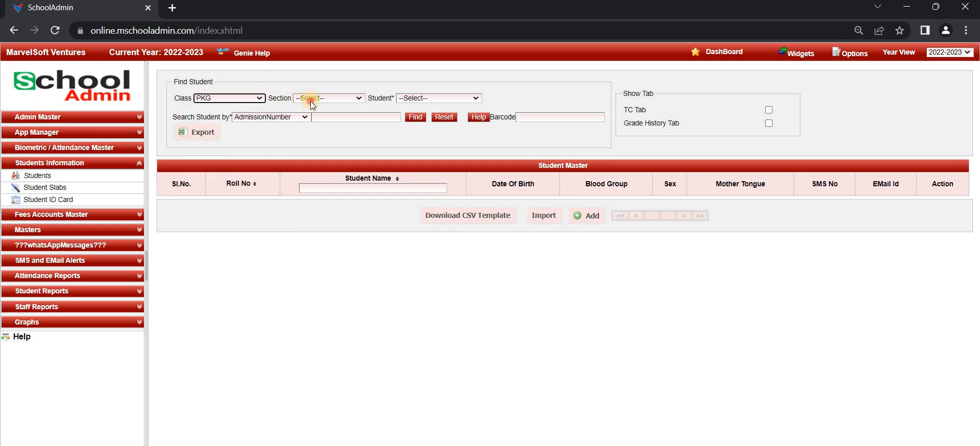
click(313, 127)
click(422, 120)
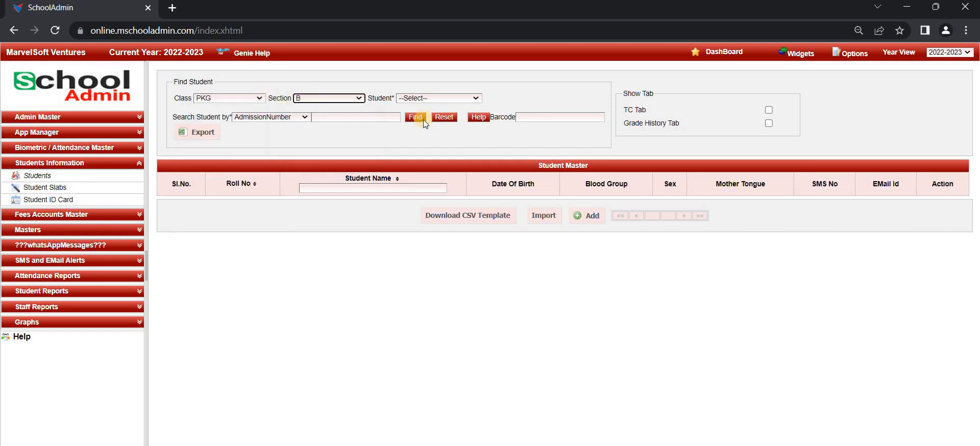
click(417, 117)
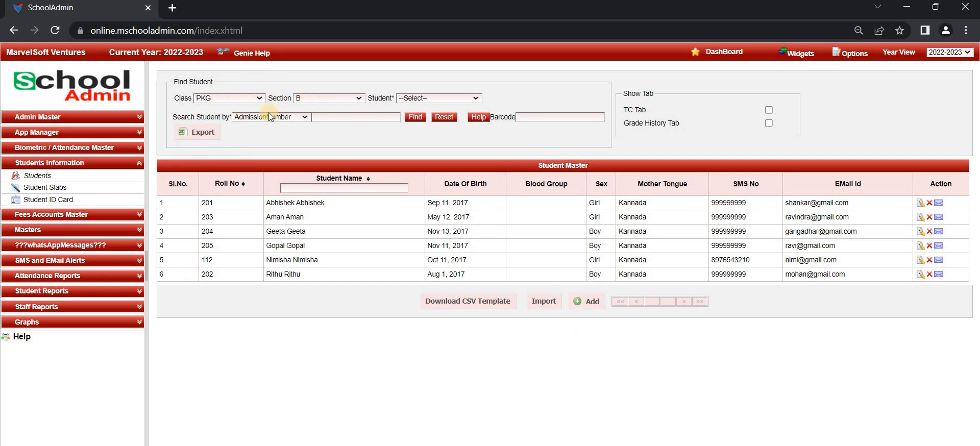
click(74, 232)
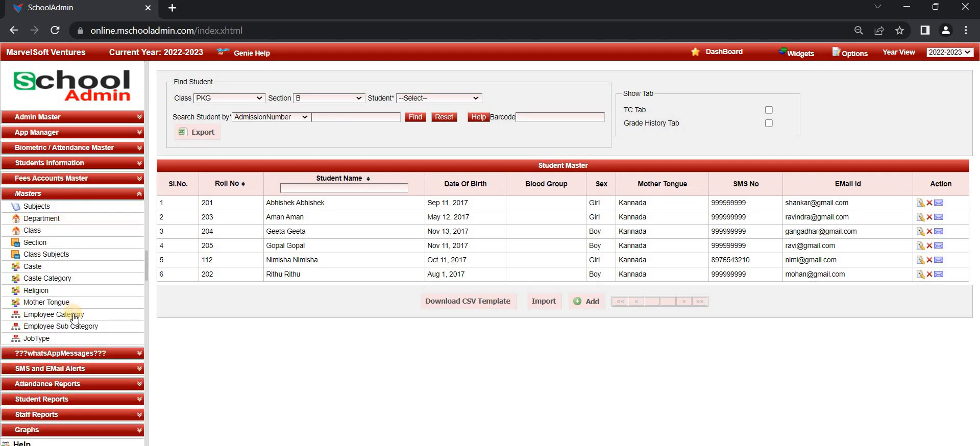
Go to Class Master and open a blank Add/Edit Class form
click(57, 232)
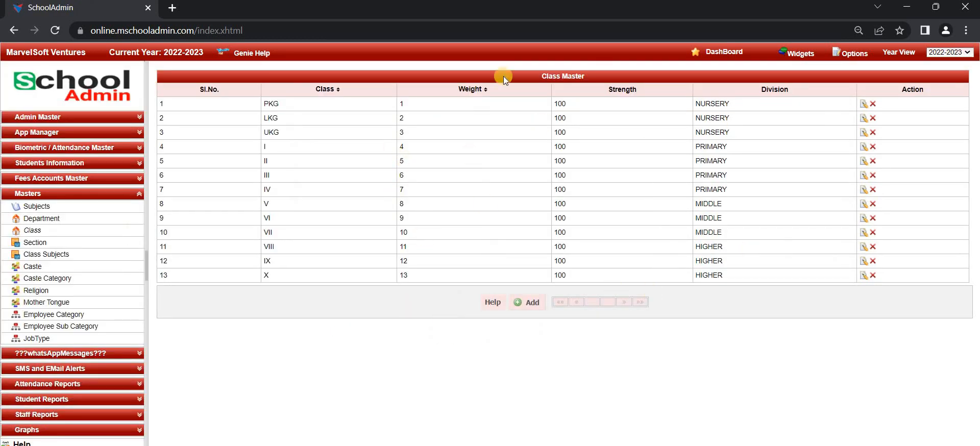
click(520, 304)
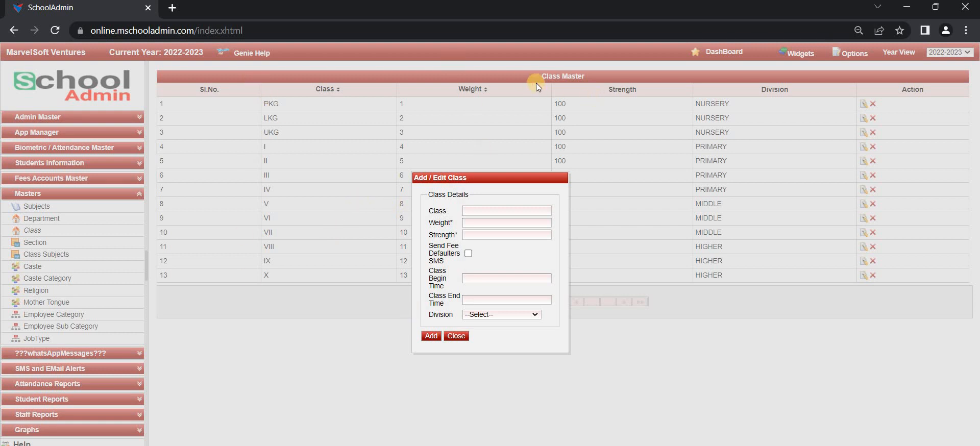
Save class XI with weight 14, strength 100, division HIGHER, and close the form
click(480, 211)
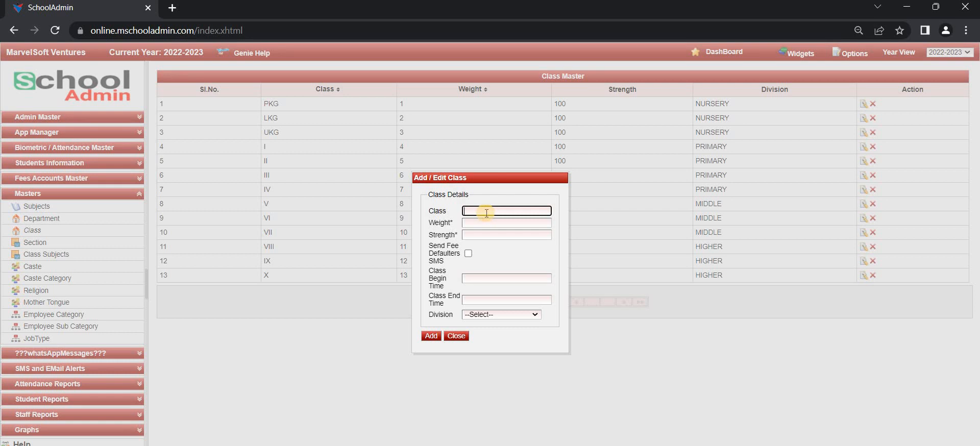
text(X)
key(BackSpace)
text(XI)
key(Tab)
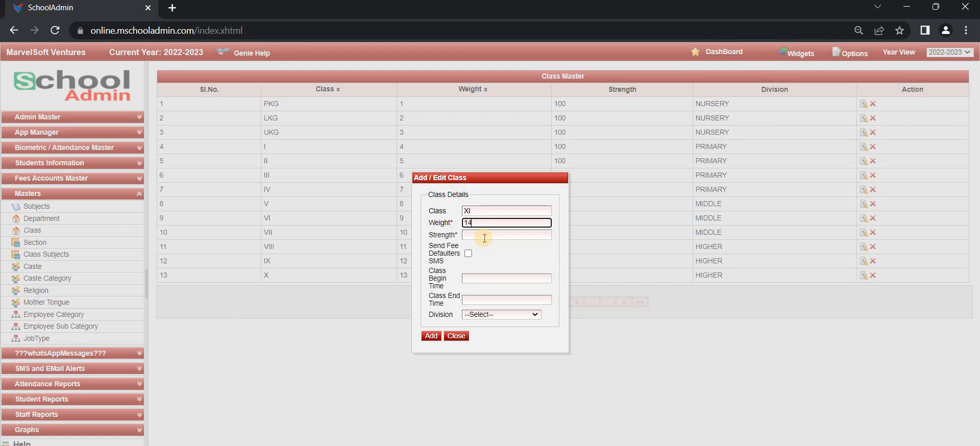
click(477, 236)
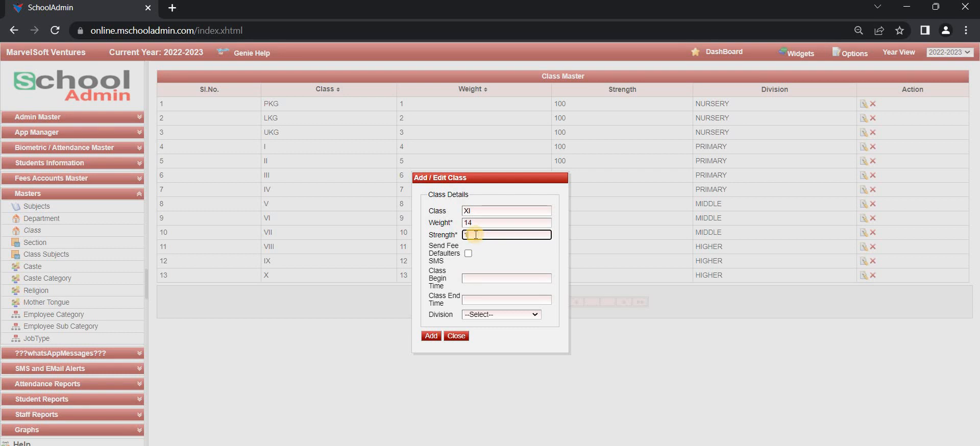
text(100)
click(486, 279)
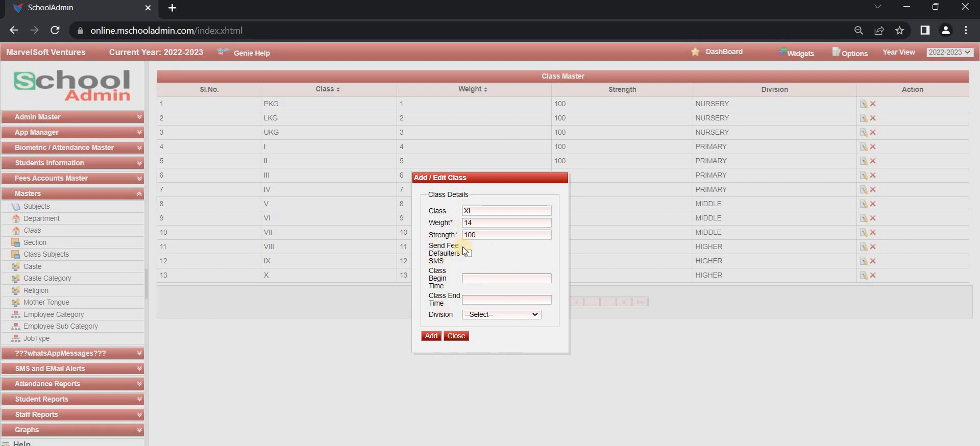
click(483, 314)
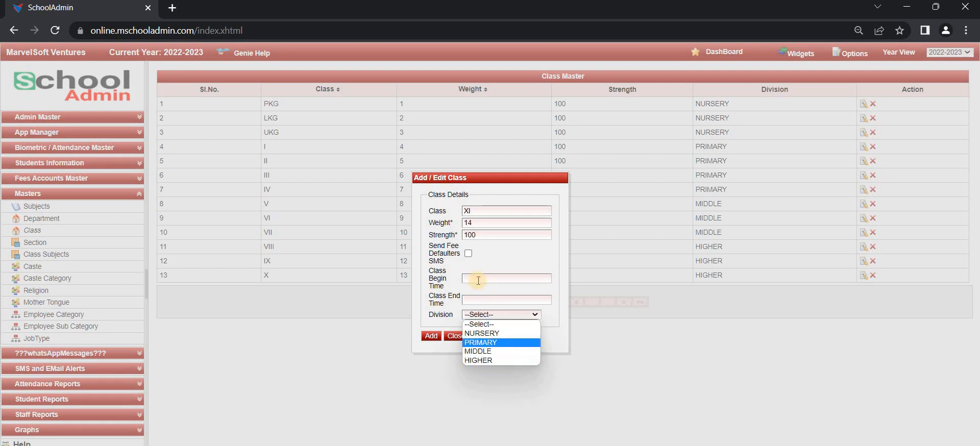
click(485, 360)
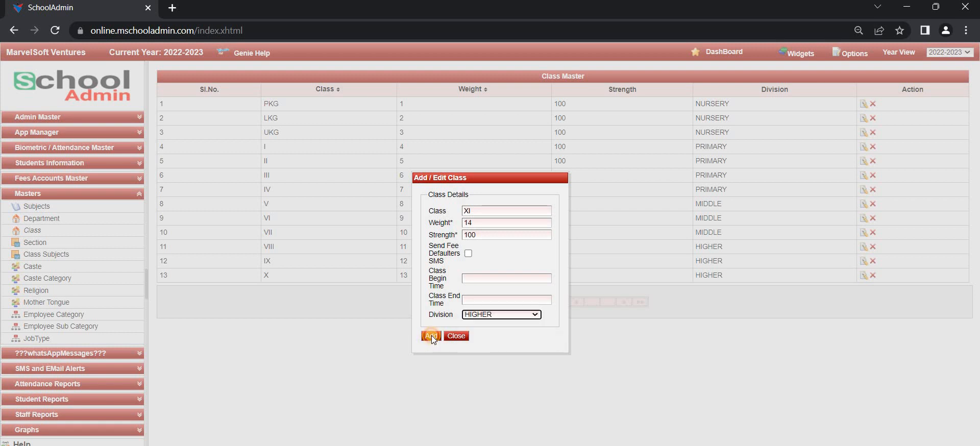
click(431, 336)
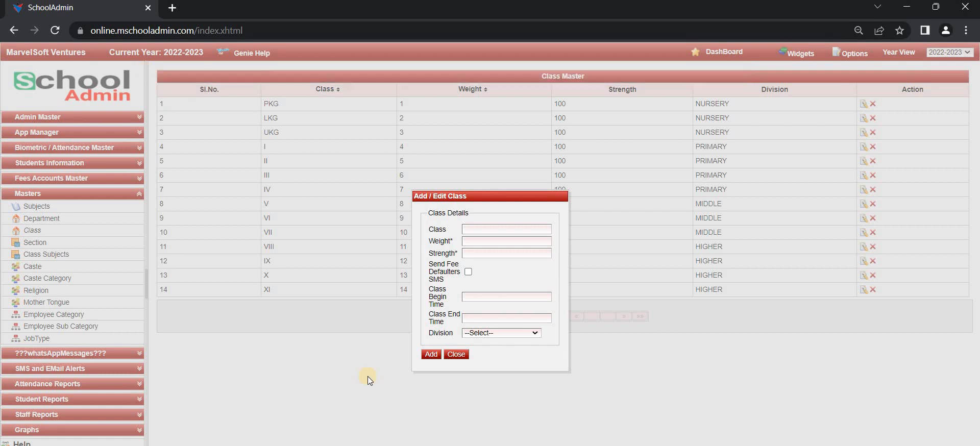
click(454, 354)
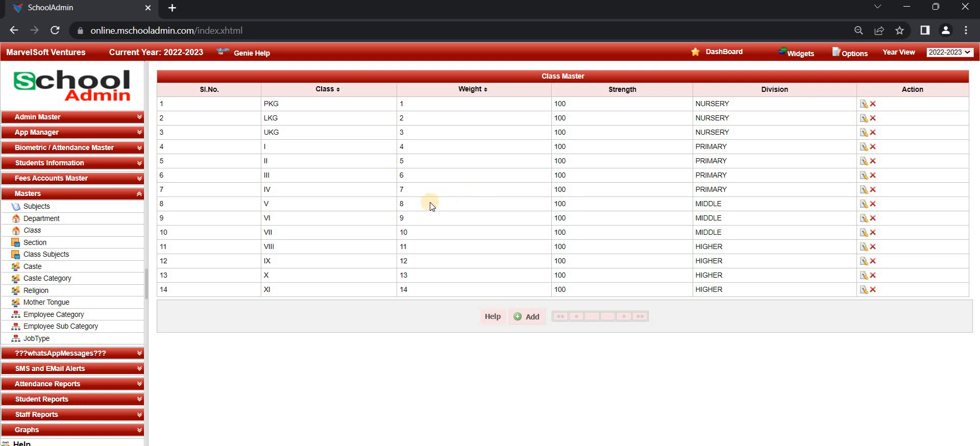
In Section Master, add a new section named C and close the form
click(65, 243)
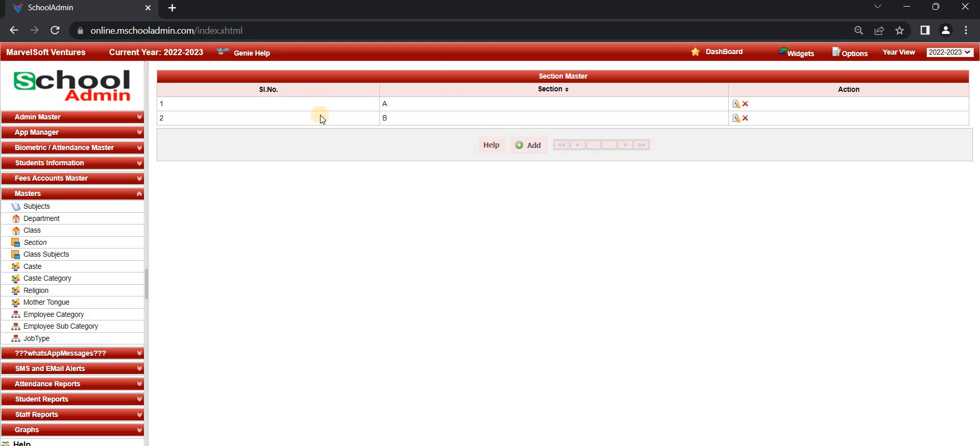
click(519, 146)
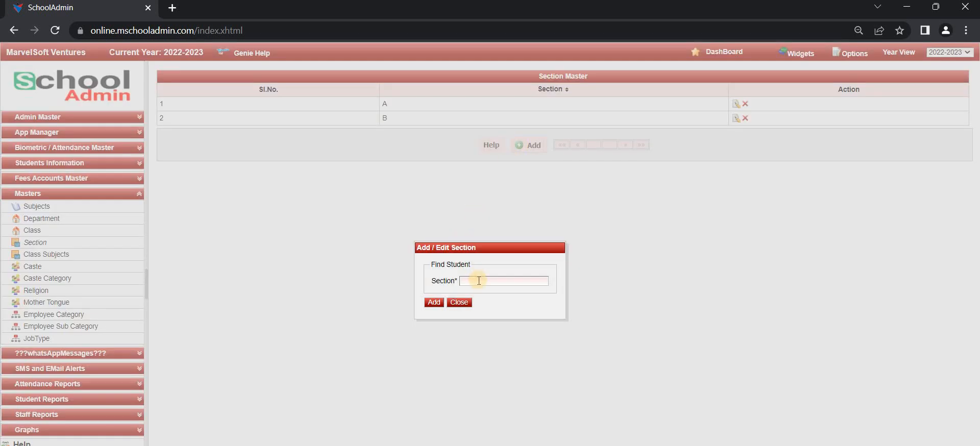
click(479, 281)
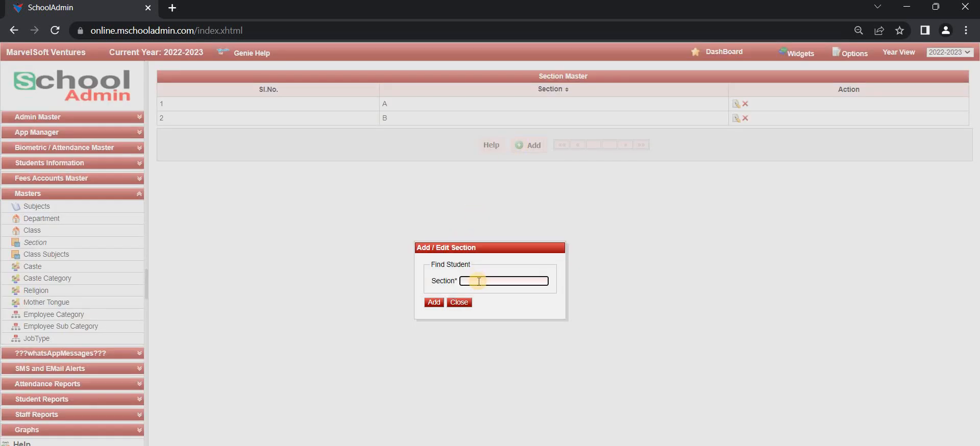
click(479, 281)
text(C)
click(435, 302)
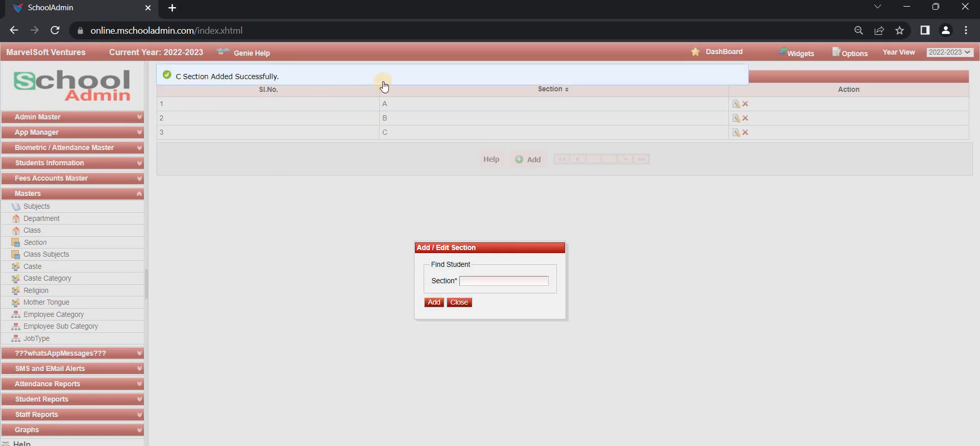
click(458, 303)
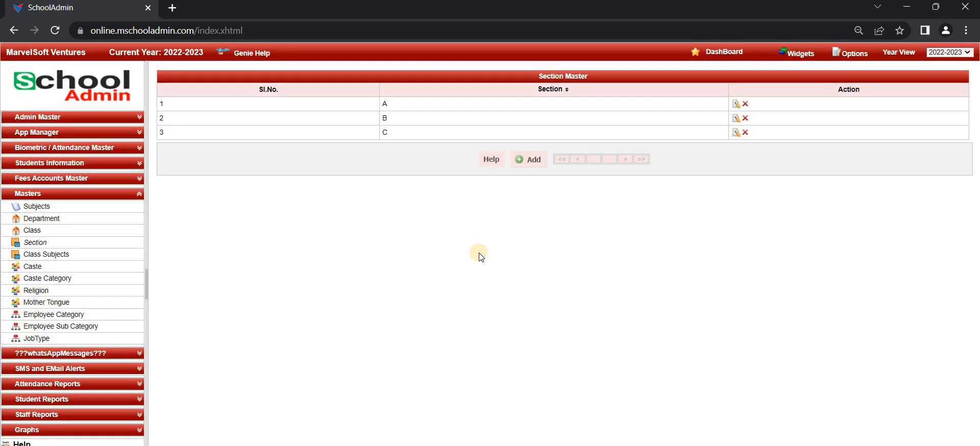